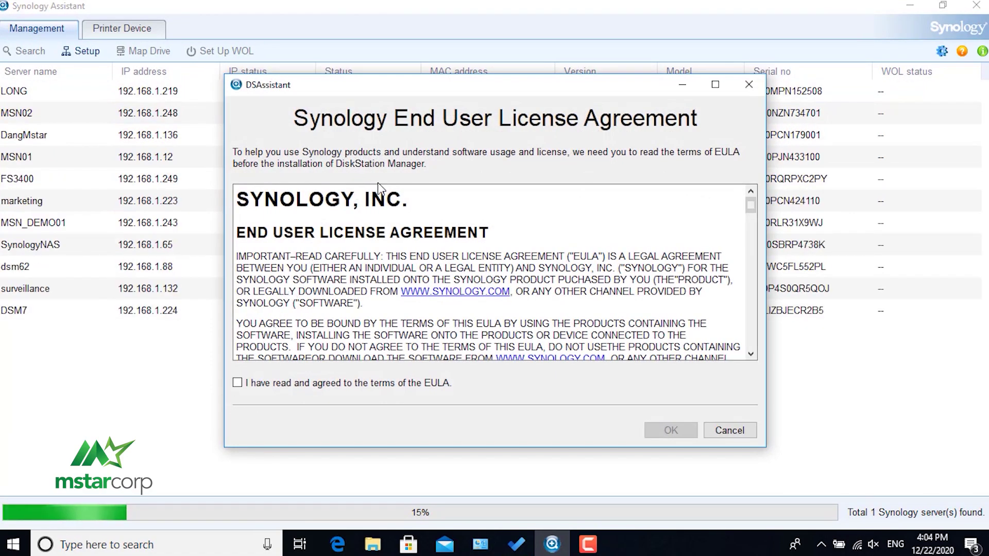
Accept the DSM license agreement and open the uninstalled SynologyNAS in the browser.
left_click(238, 383)
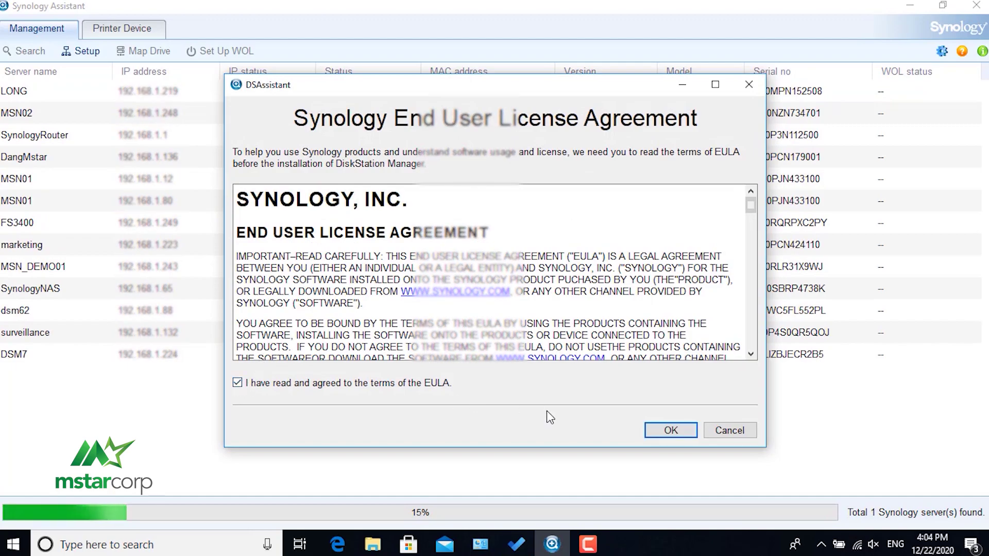
left_click(669, 429)
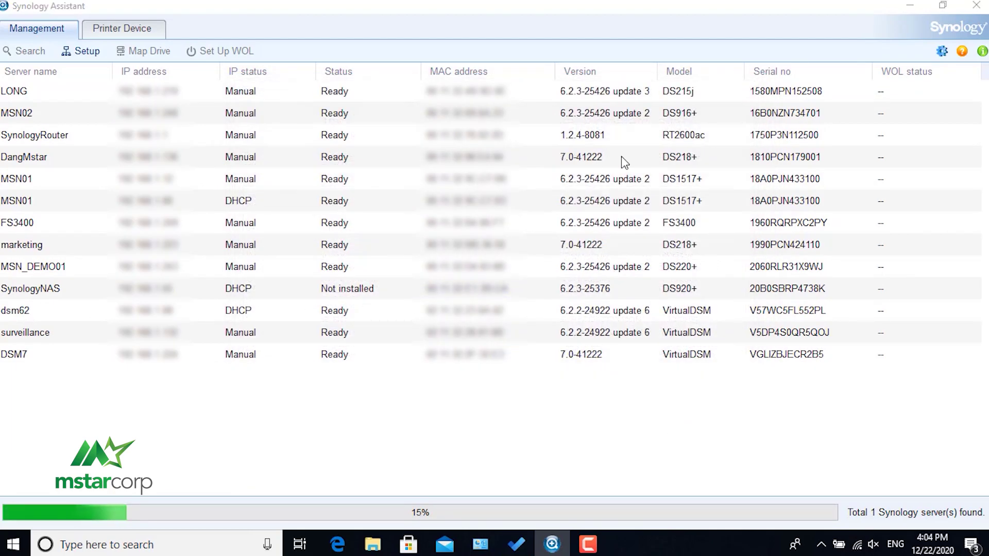
double_click(702, 230)
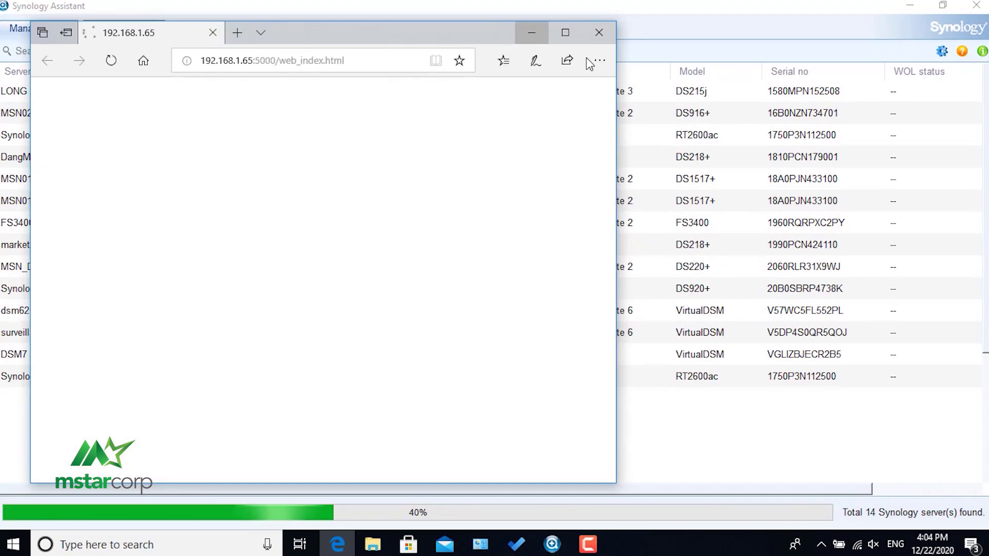
Maximize the browser showing Synology Web Assistant and begin setting up the DS920+.
left_click(637, 286)
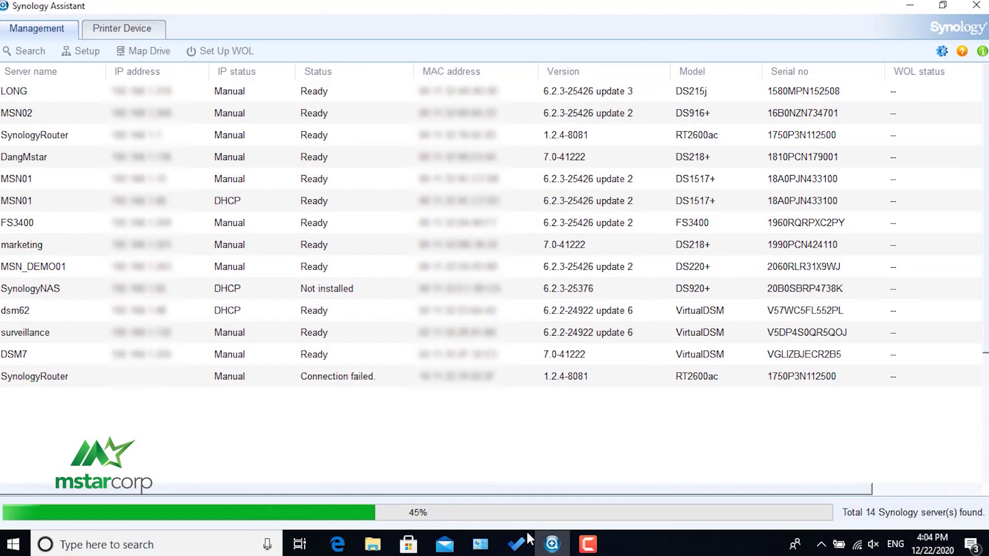
left_click(338, 545)
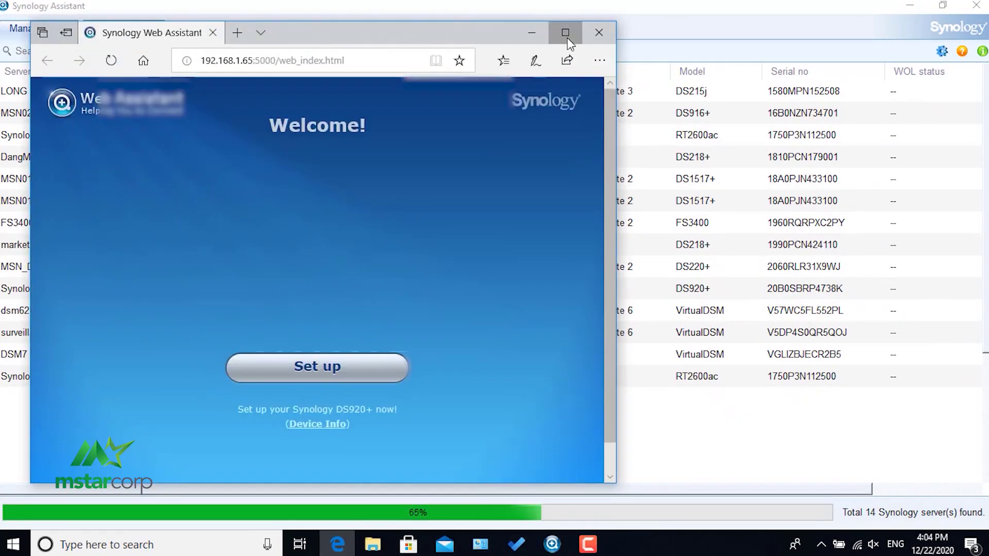
left_click(565, 32)
left_click(502, 364)
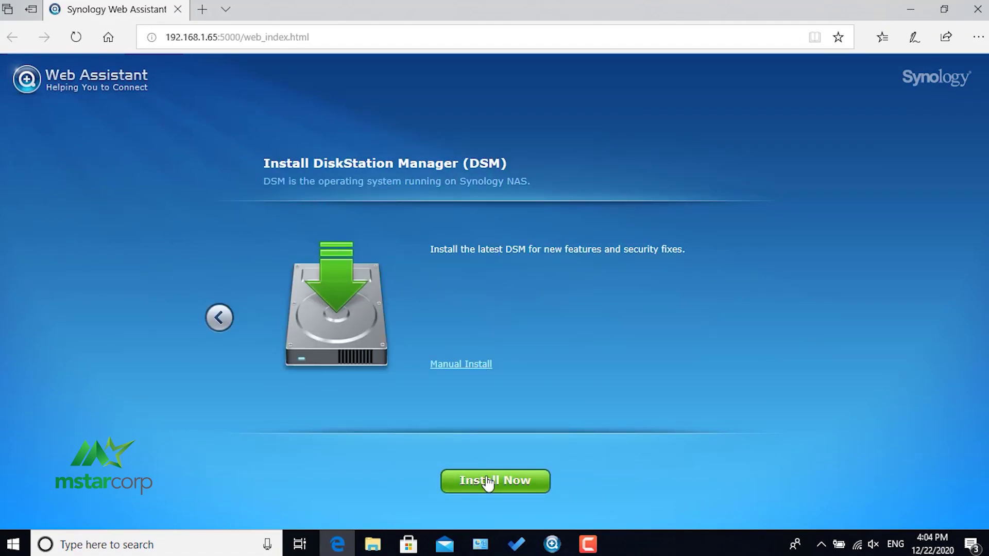
Install the latest DSM on the DS920+, confirming the data-erase warning.
left_click(489, 485)
left_click(385, 304)
left_click(536, 353)
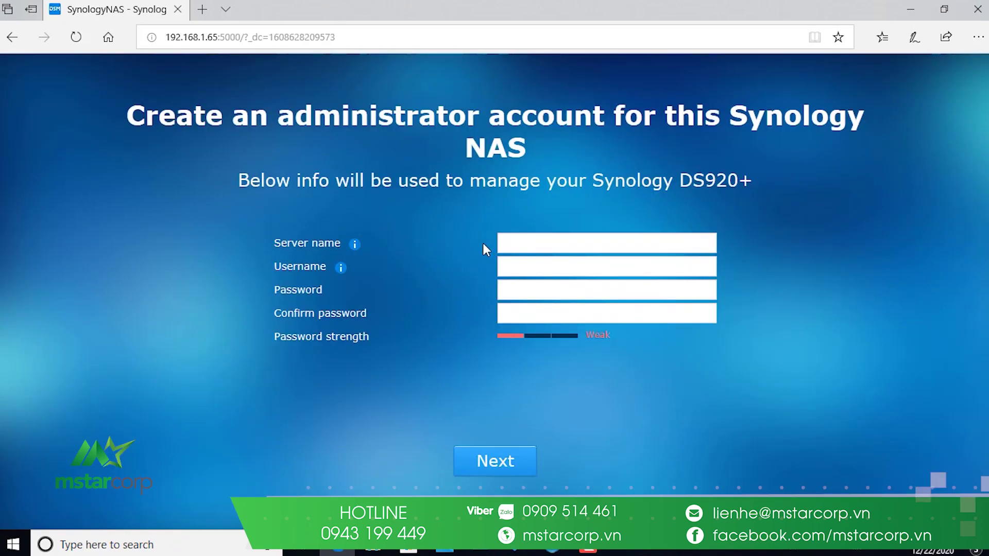
Enter server name MstarCorp and administrator username 'admin'.
left_click(578, 247)
type("MstarCorp")
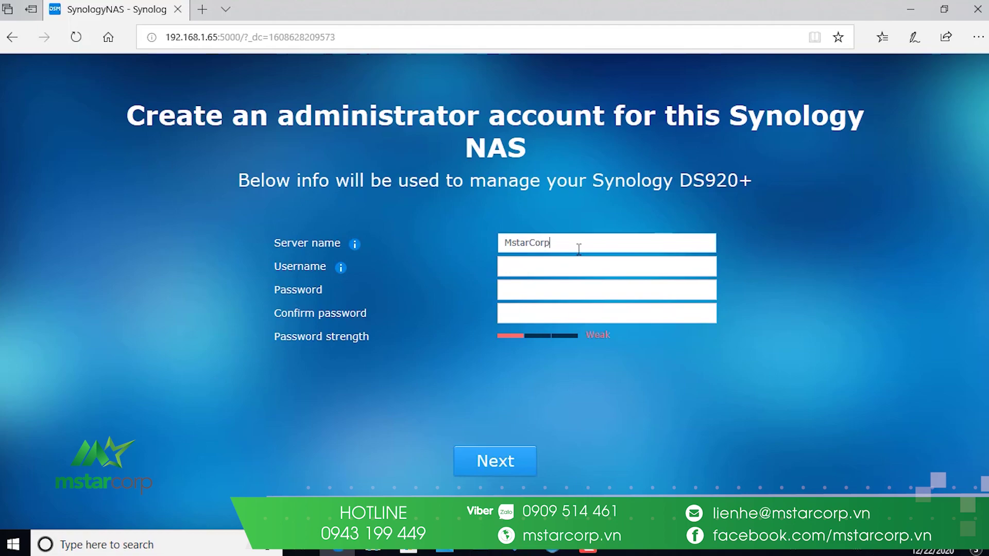
left_click(823, 551)
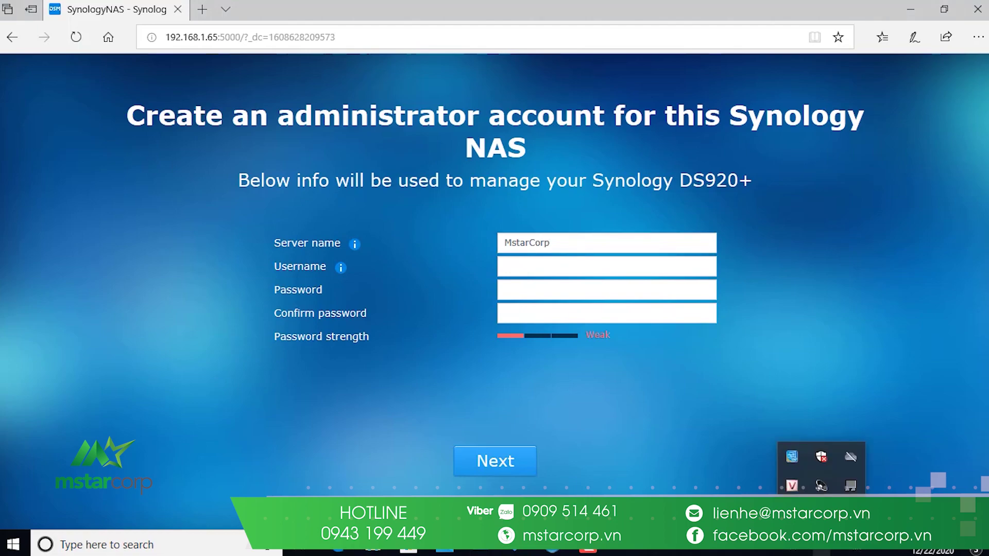
left_click(540, 264)
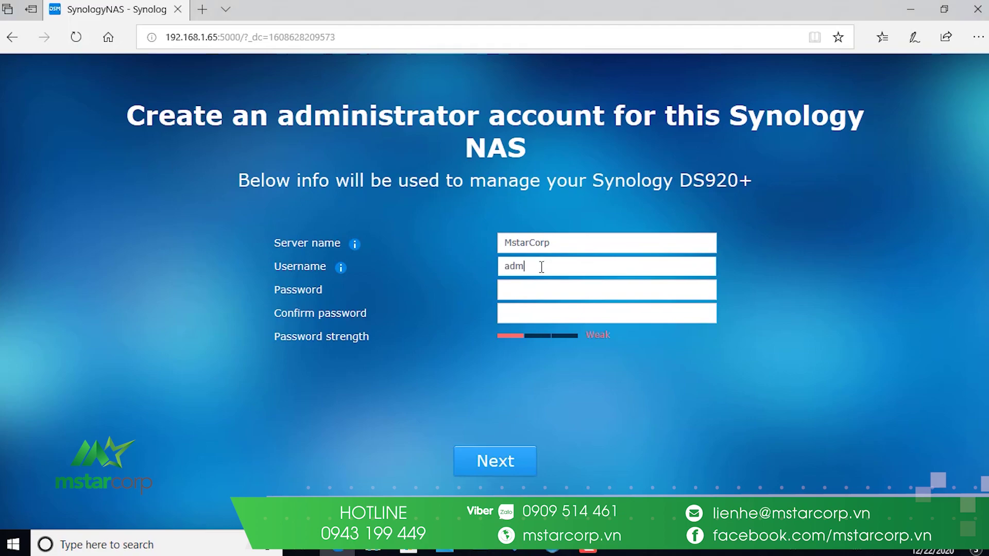
type("admin")
Enter and confirm the administrator password, then submit the account.
left_click(533, 296)
key("Caps_Lock")
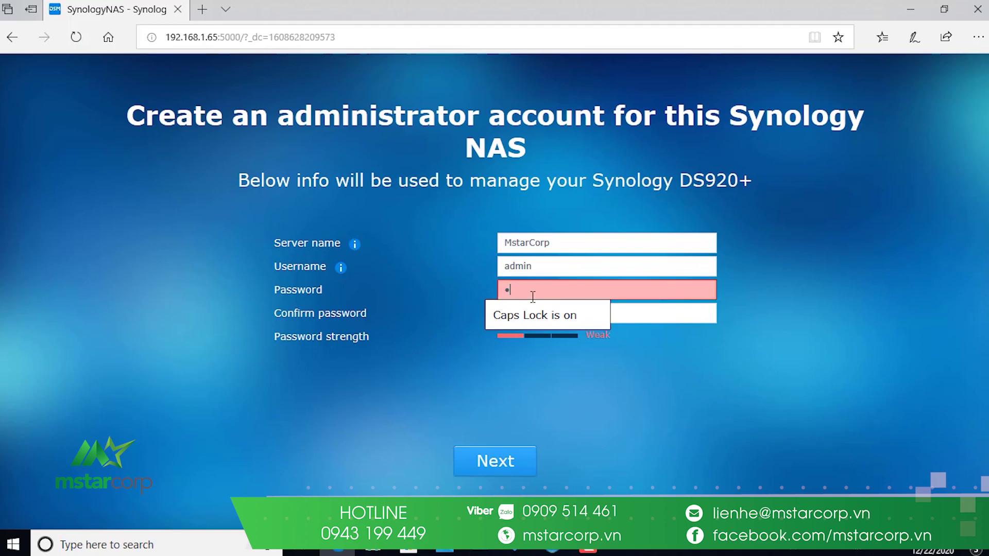
key("Caps_Lock")
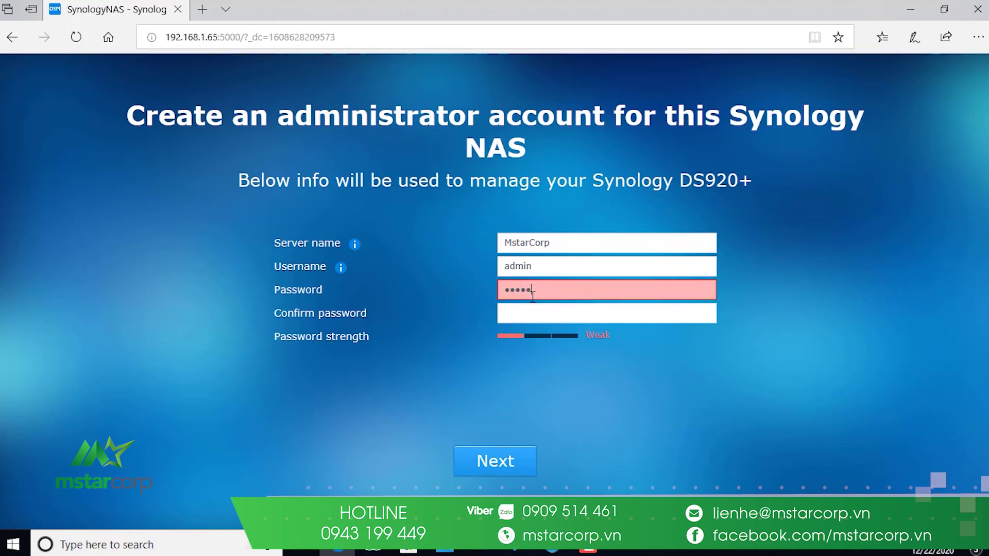
type("23")
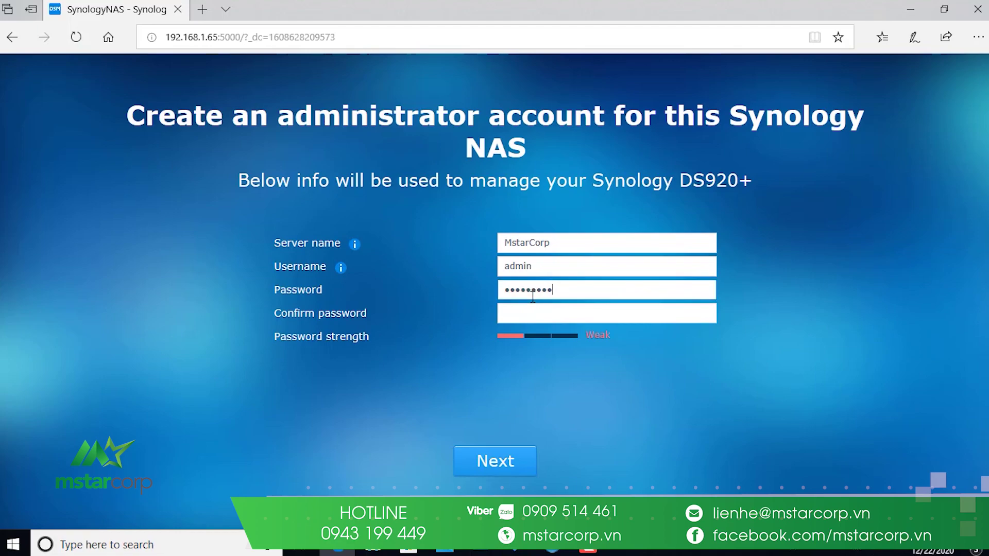
left_click(534, 313)
key("Caps_Lock")
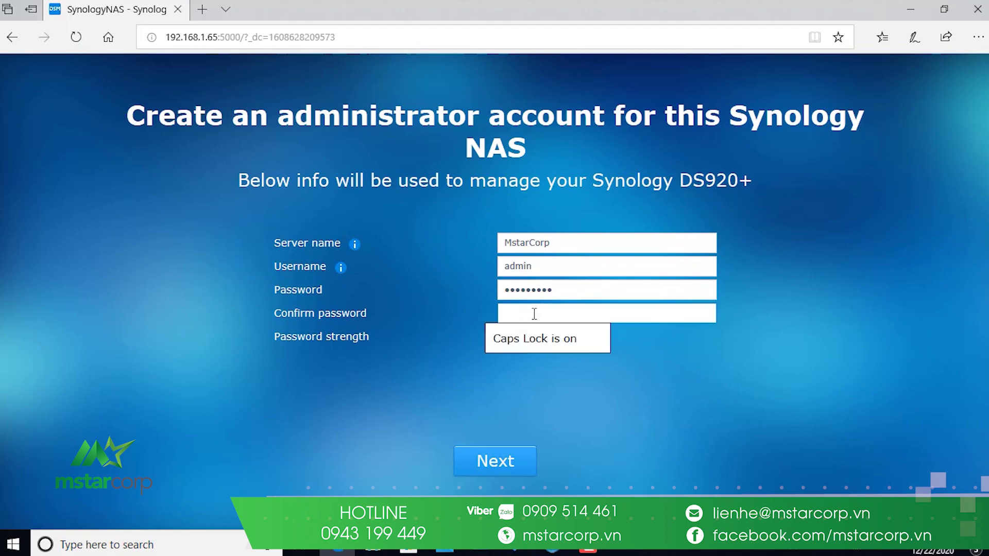
key("Caps_Lock")
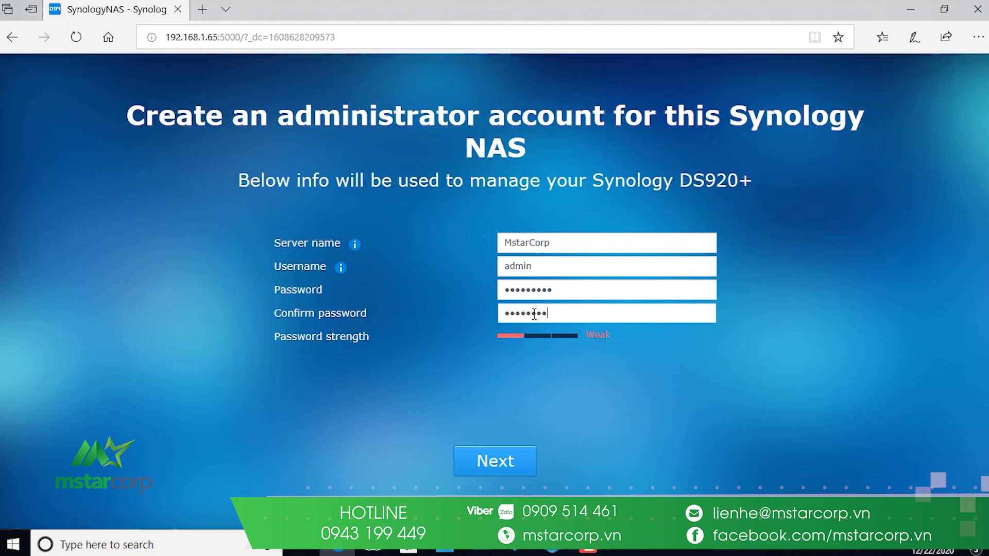
left_click(512, 463)
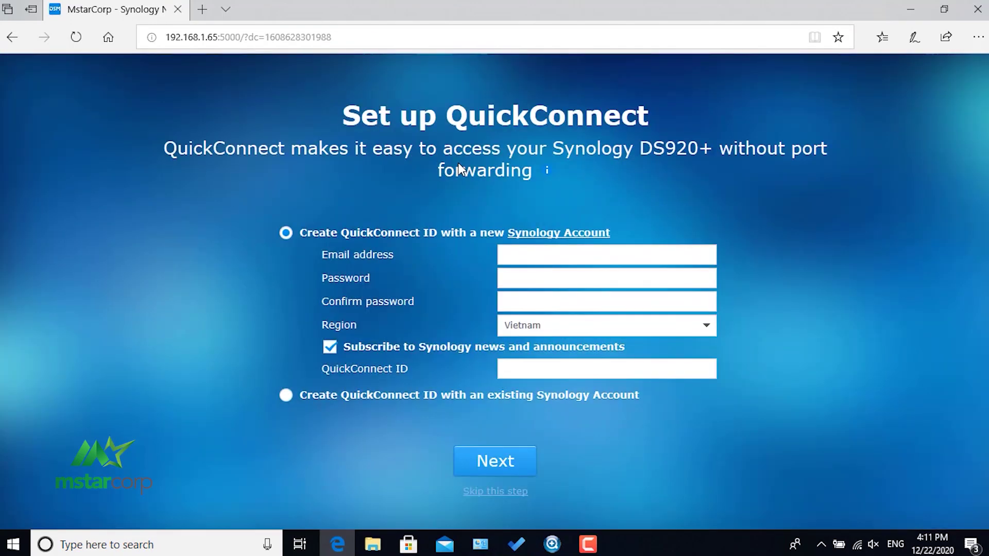
Skip QuickConnect setup and finish applying the initial settings.
left_click(494, 494)
left_click(599, 322)
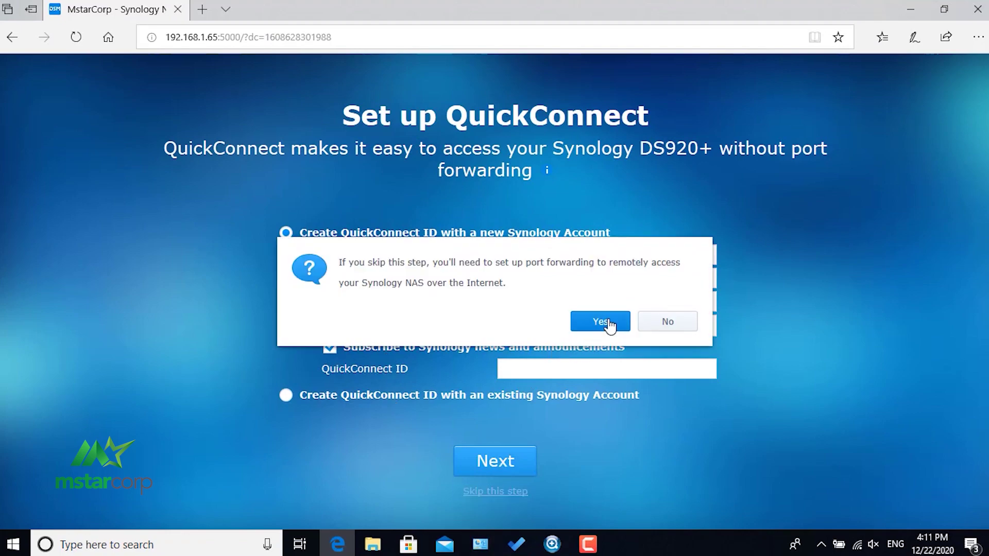
left_click(505, 466)
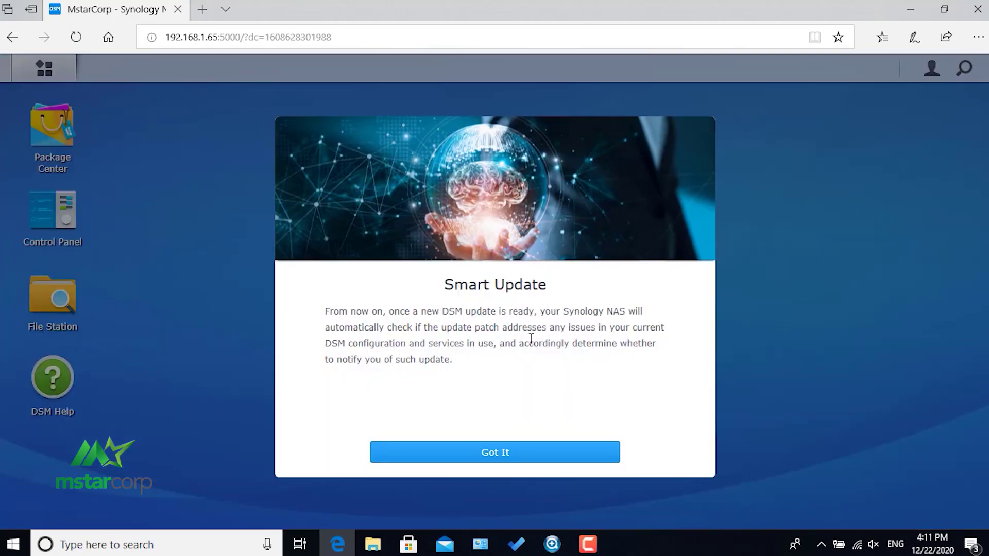
Dismiss Smart Update, enable device analytics and acknowledge its privacy statement.
left_click(499, 452)
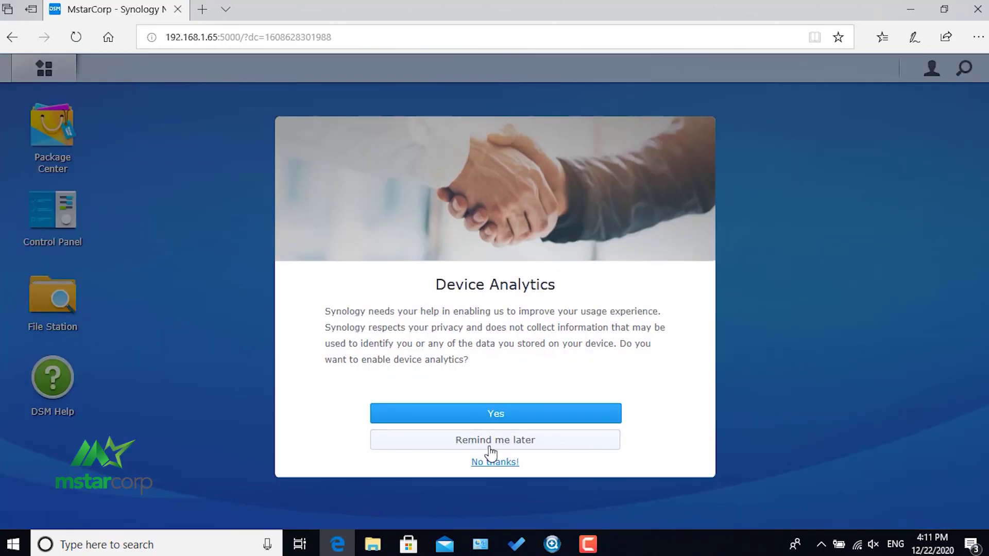
left_click(498, 418)
left_click(370, 405)
left_click(439, 450)
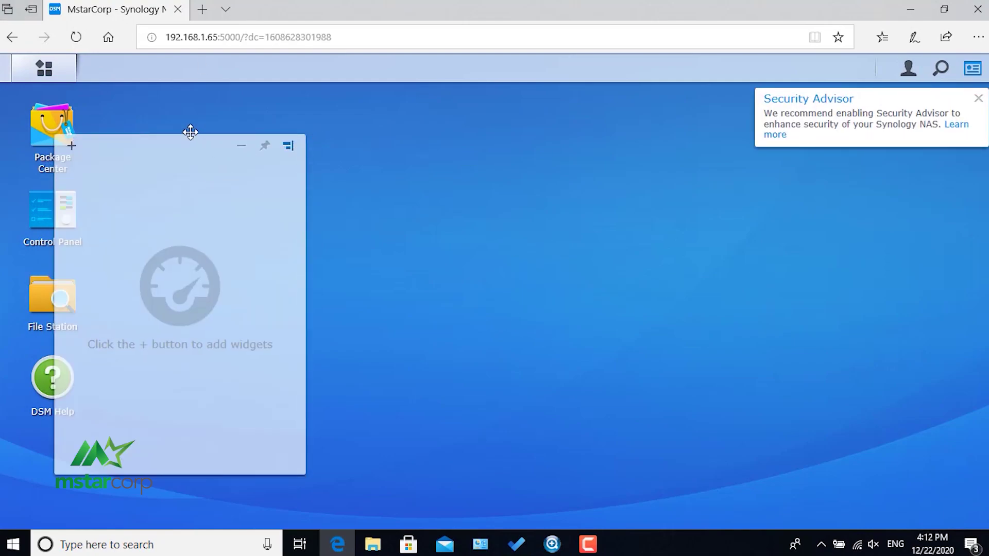
Drag the widget panel to the desktop's right side and launch Package Center from Main Menu.
left_click_drag(294, 211, 829, 198)
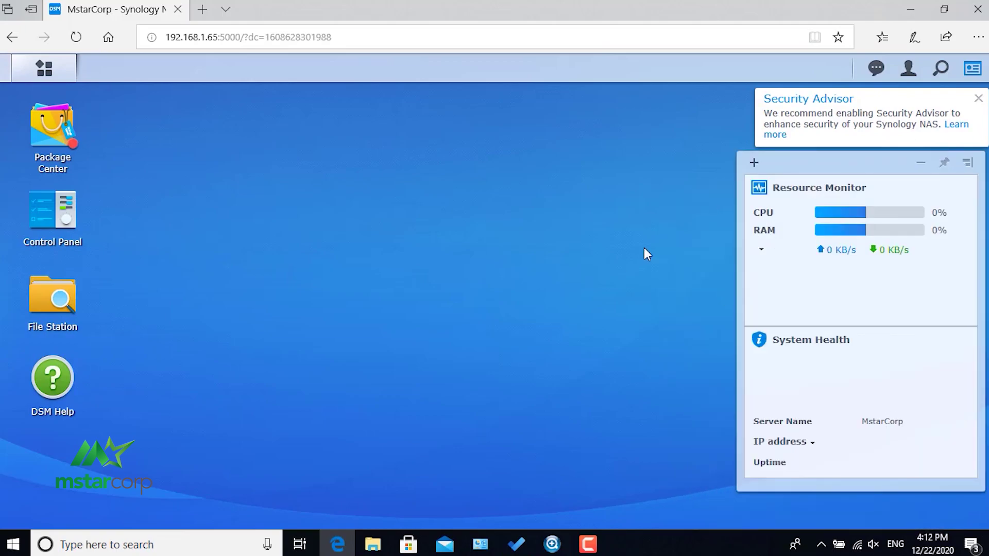
left_click(42, 71)
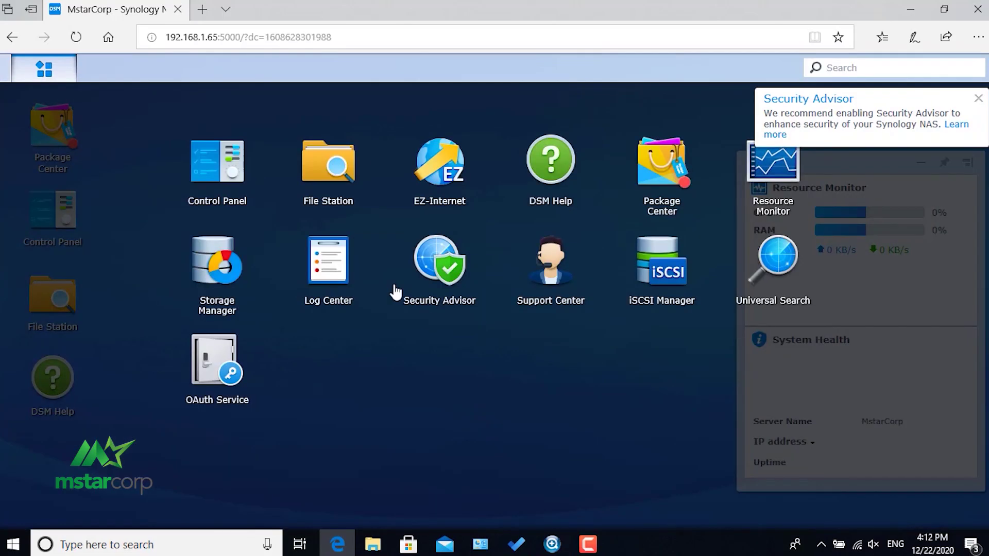
left_click(627, 250)
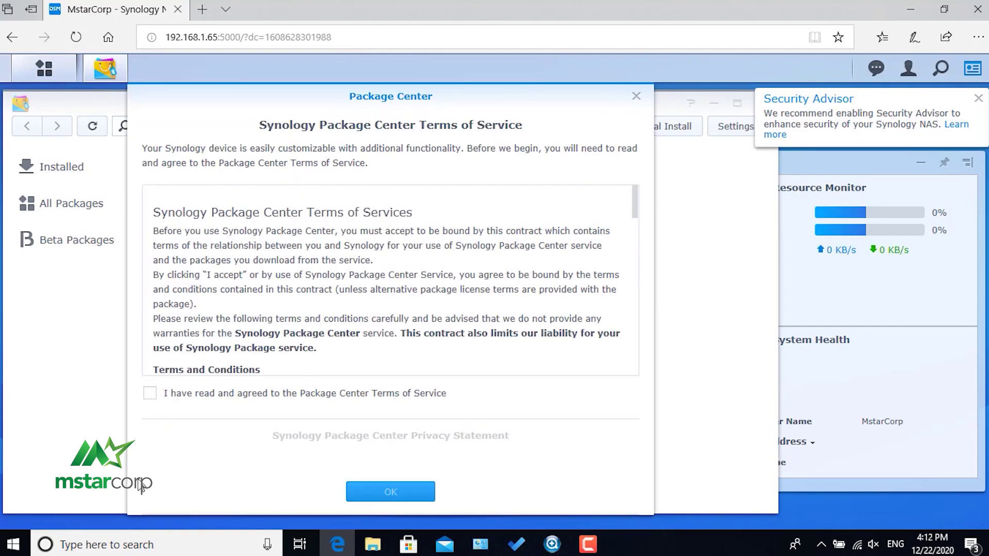
Accept Package Center's Terms of Service and Privacy Statement, then enter 'log' in the package search.
left_click(150, 397)
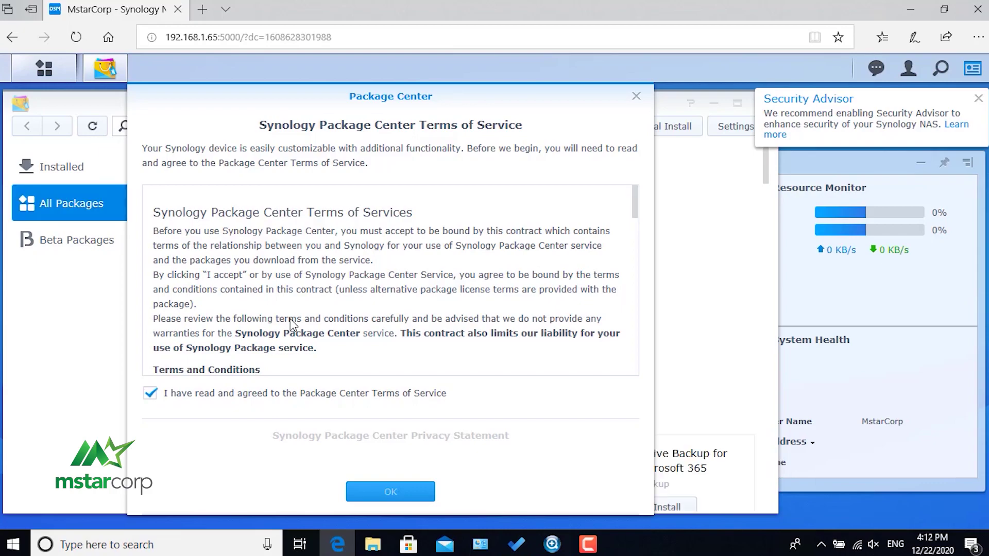
scroll(304, 340, "down", 5)
left_click(150, 440)
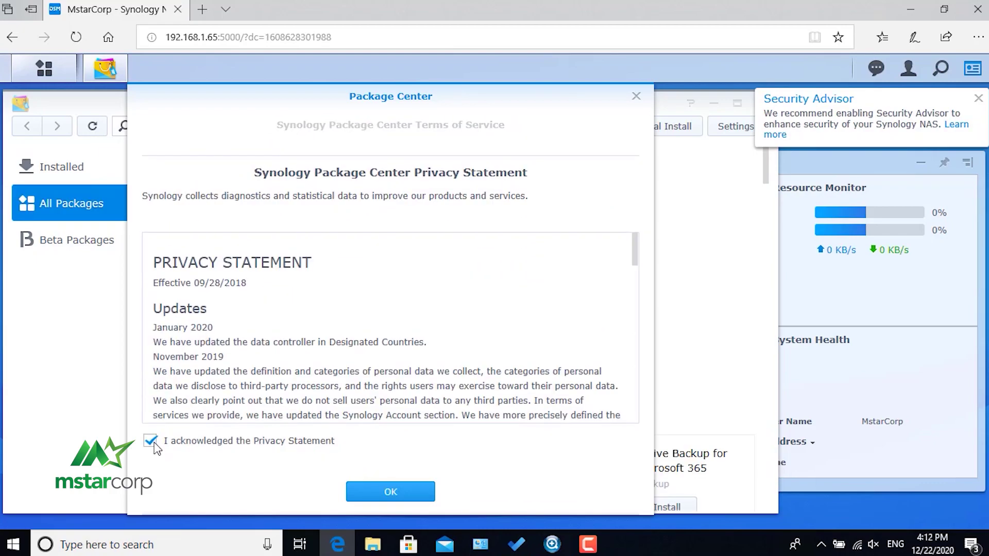
left_click(391, 495)
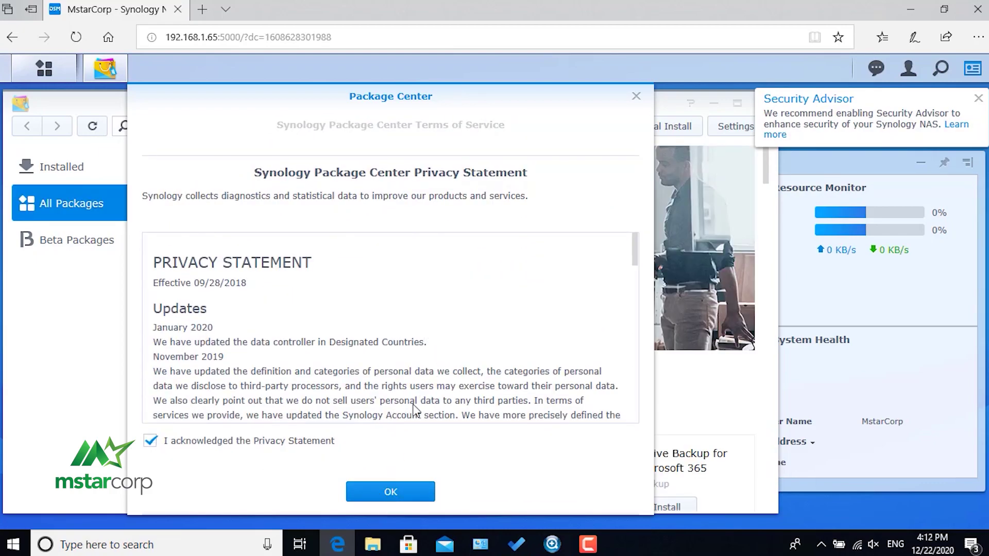
left_click(283, 128)
type("log")
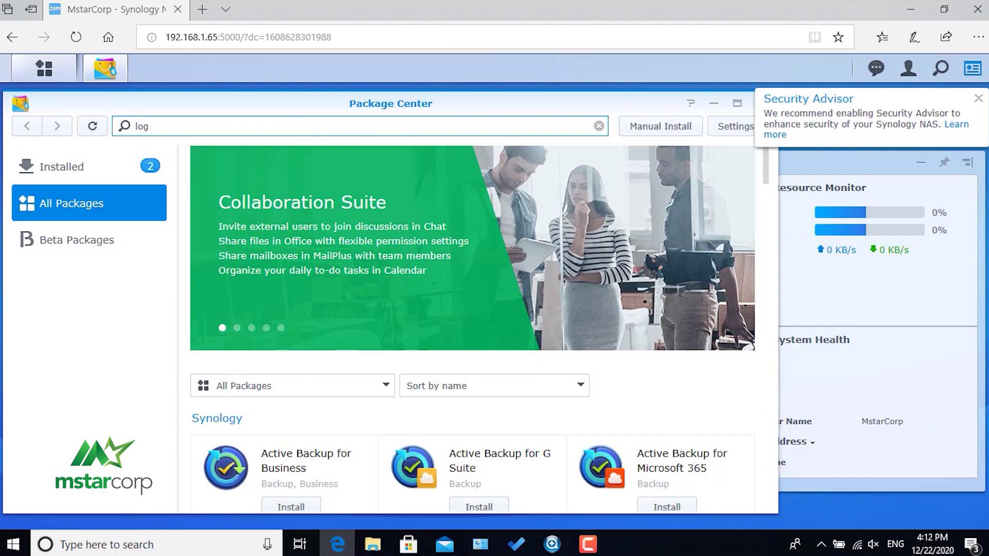
Search for 'log', attempt installing Log Center, dismiss the no-volume notice, and open Storage Manager.
key("Return")
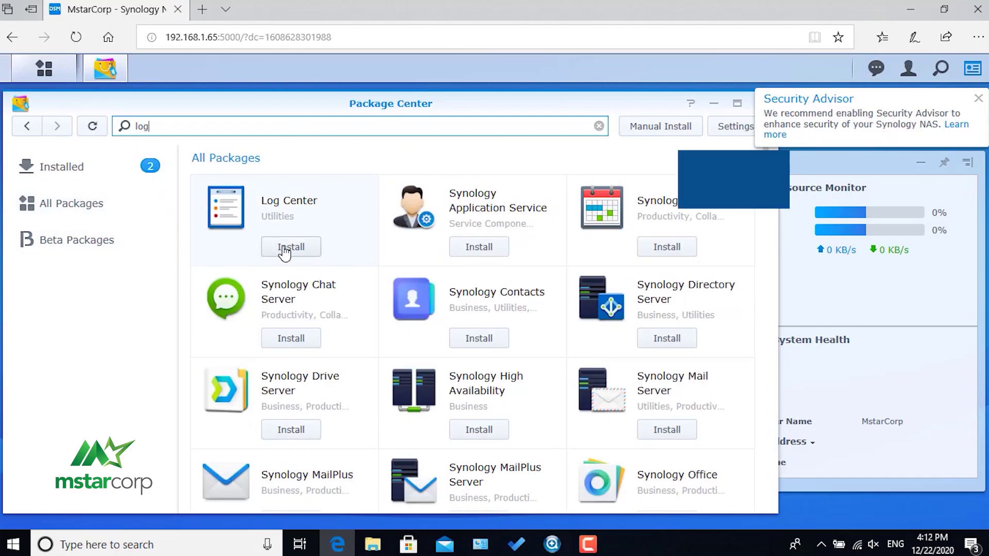
left_click(288, 247)
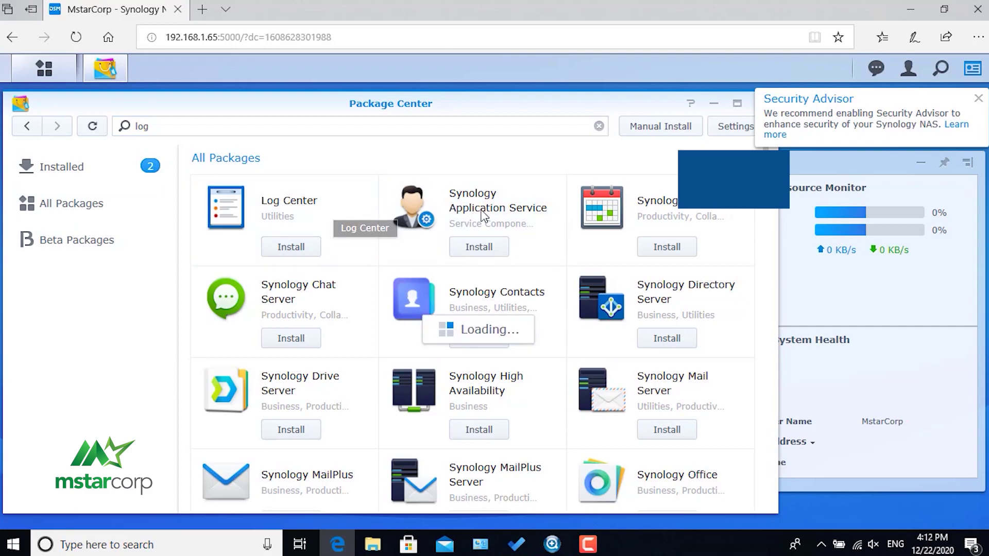
left_click(390, 344)
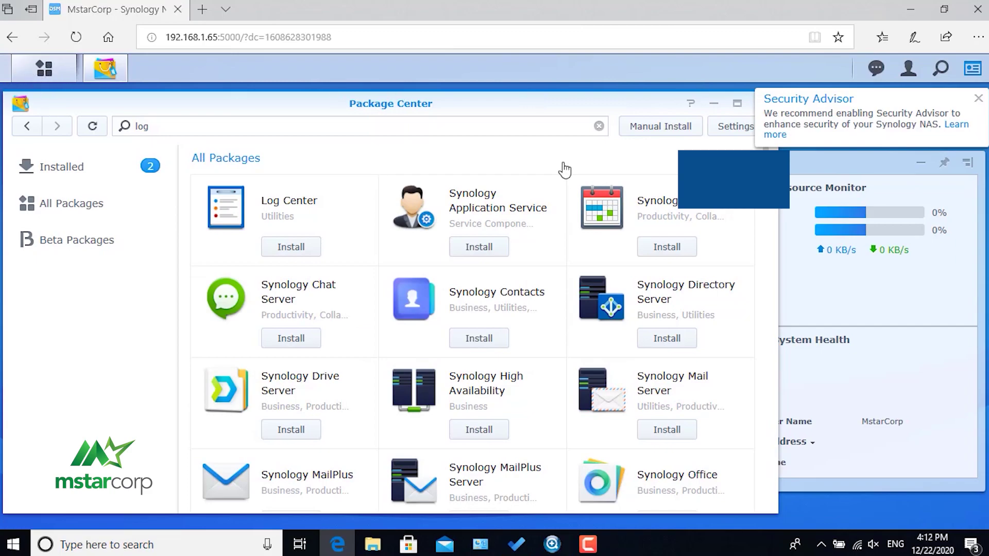
left_click(978, 98)
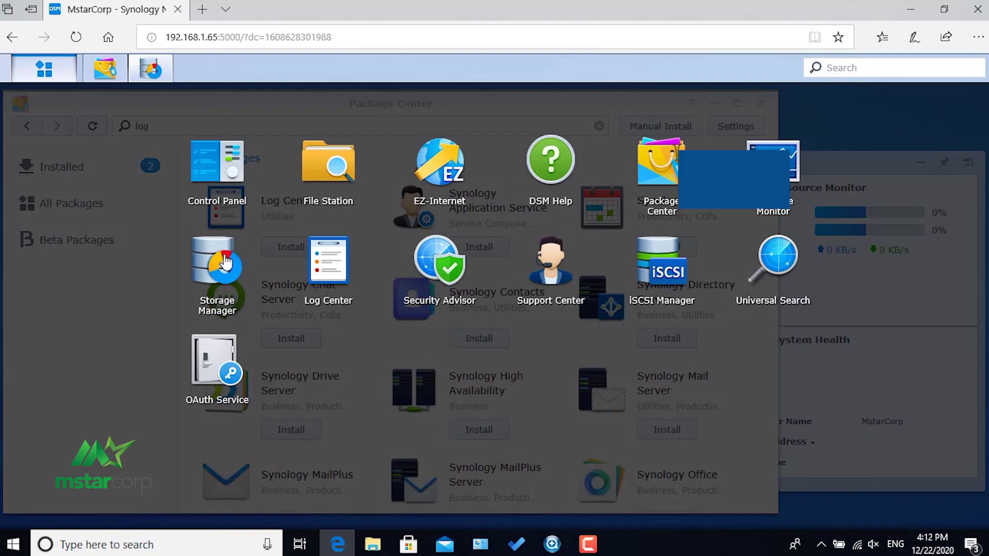
left_click(824, 123)
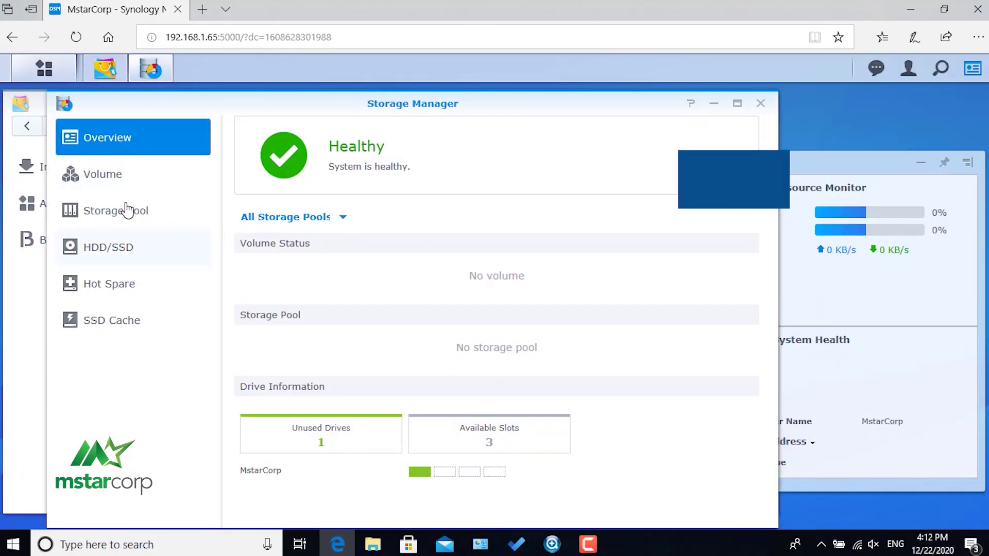
Create a Higher-flexibility SHR storage pool described 'MstarCorp' on Drive 1, accepting the drive erase.
left_click(149, 212)
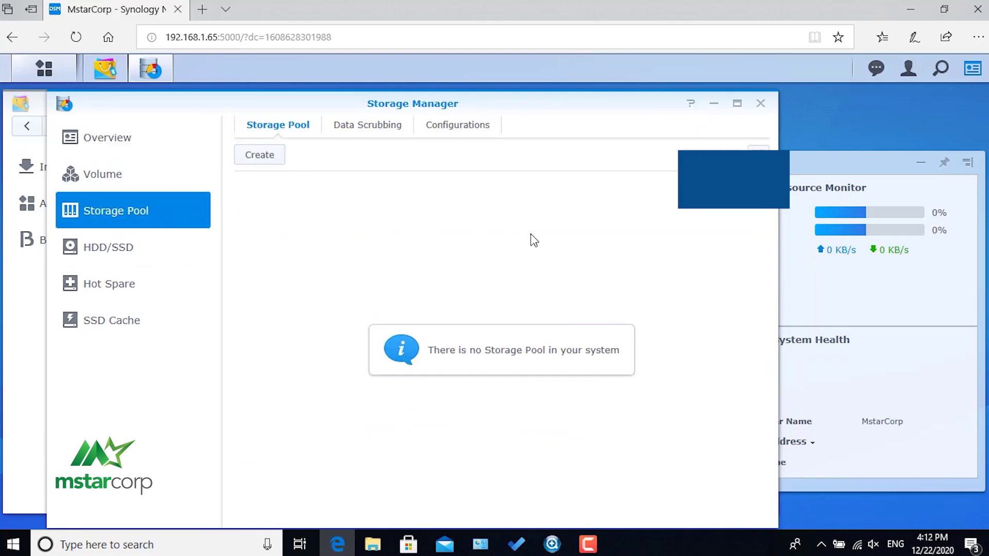
left_click(260, 156)
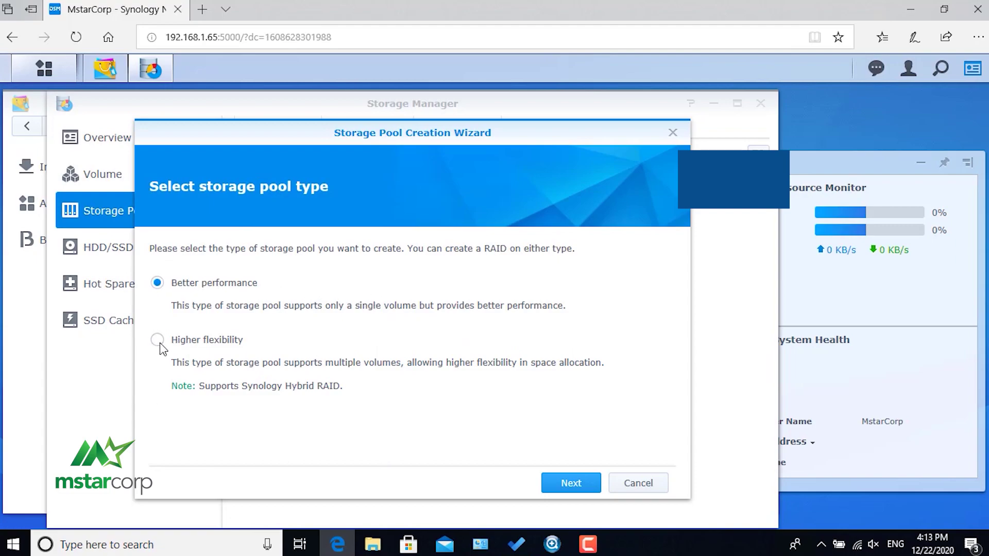
left_click(572, 482)
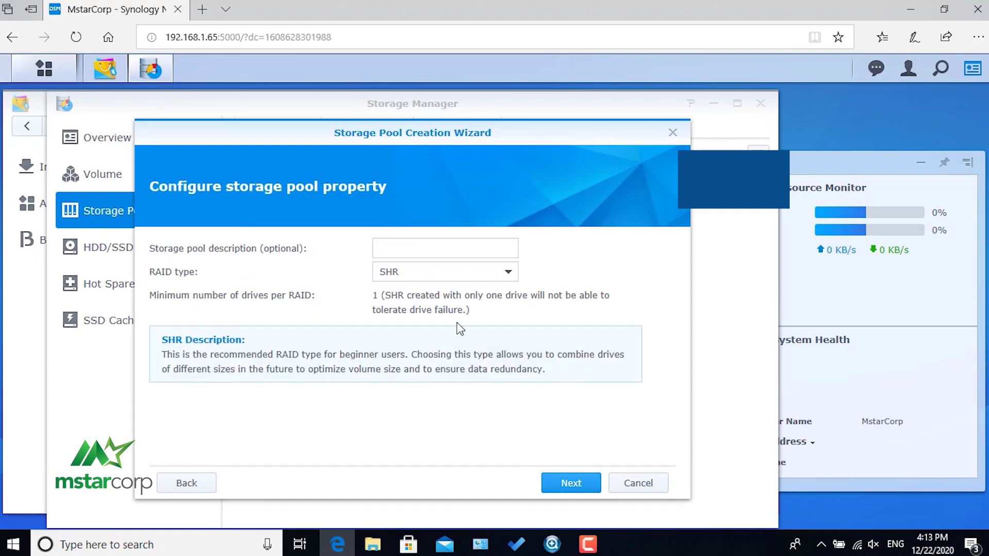
left_click(437, 249)
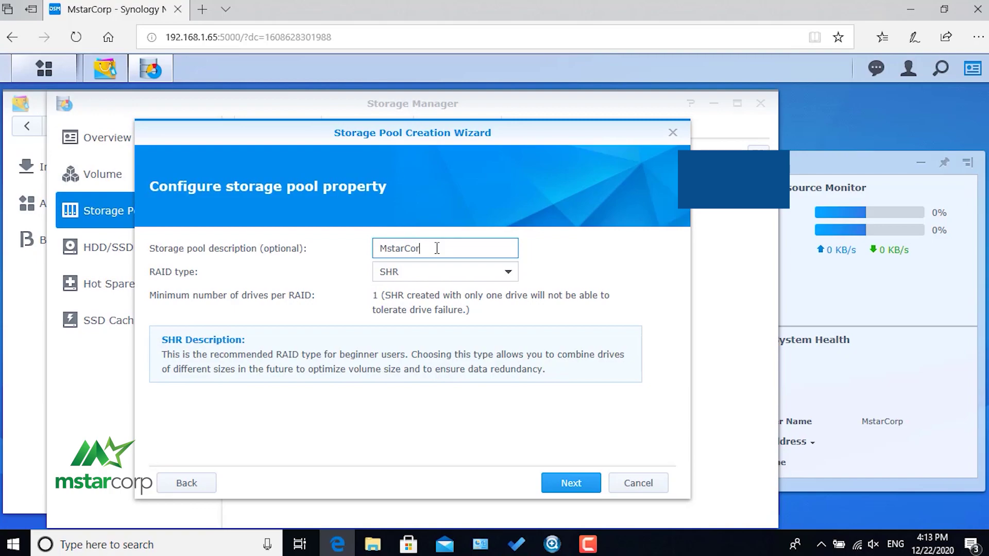
left_click(570, 483)
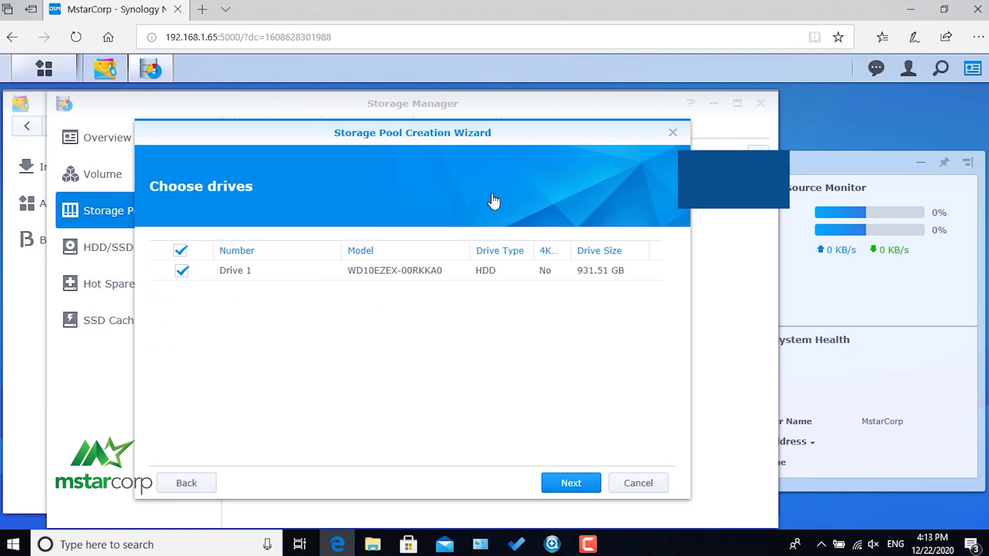
left_click(572, 483)
left_click(504, 346)
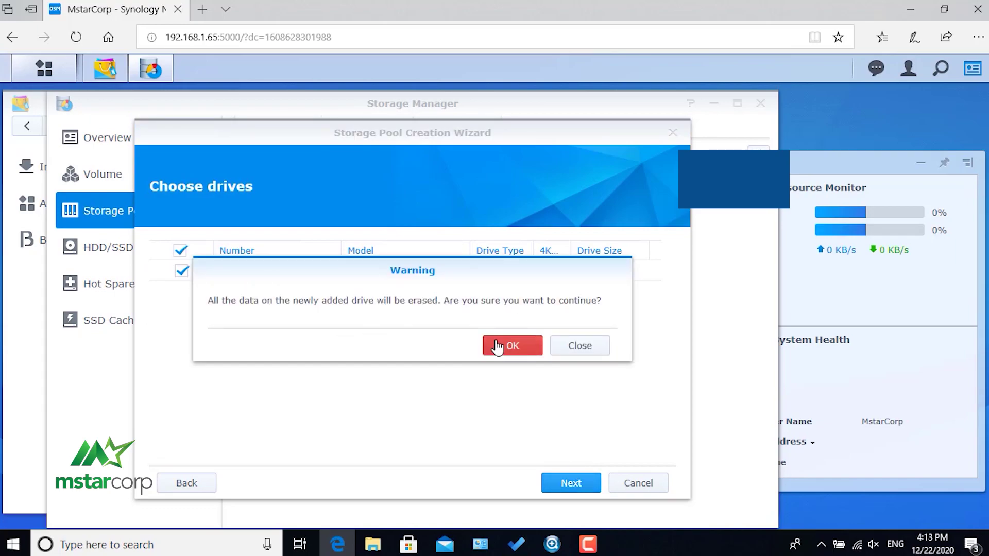
left_click(573, 483)
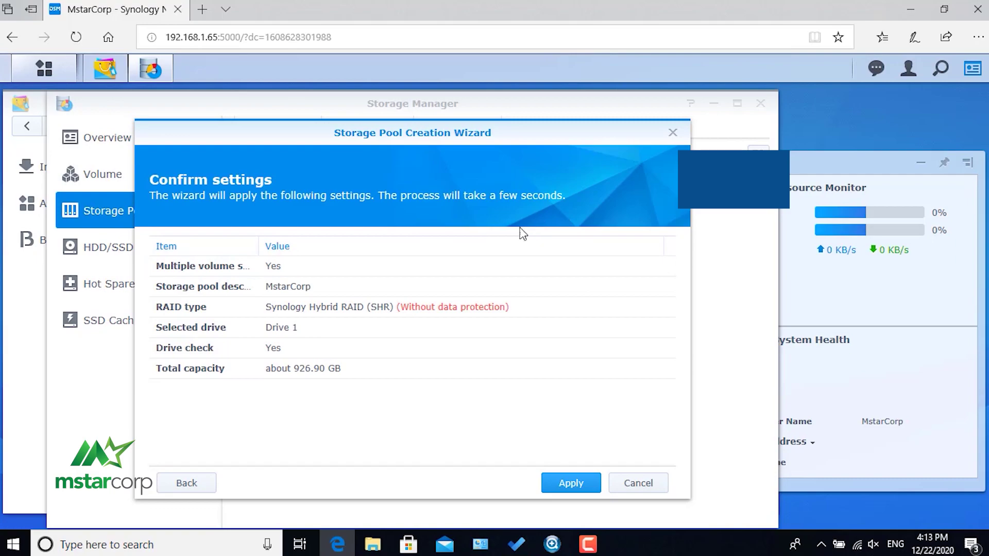
left_click(578, 487)
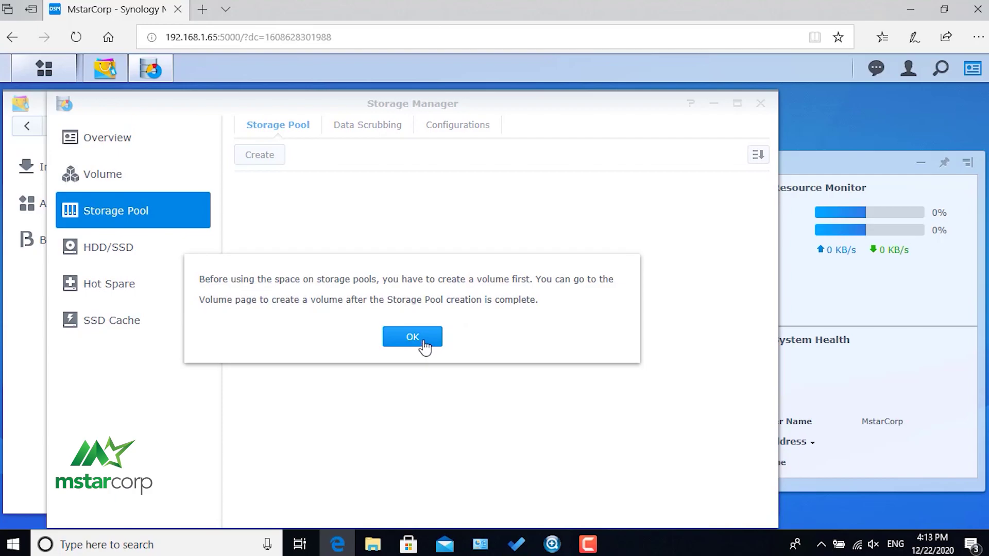
left_click(415, 335)
Create a custom Btrfs volume on Storage Pool 1, described 'MstarCorp', sized 926 GB.
left_click(155, 173)
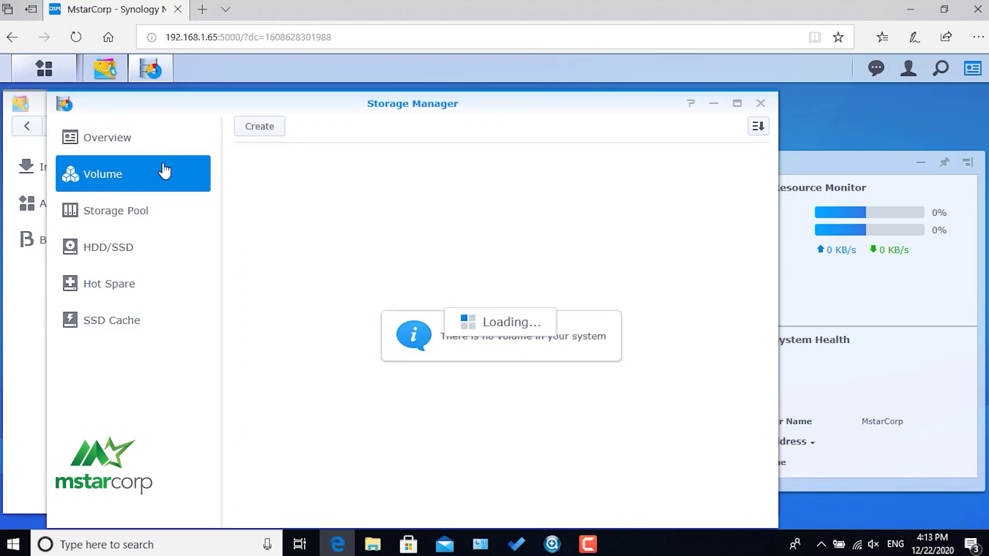
left_click(269, 130)
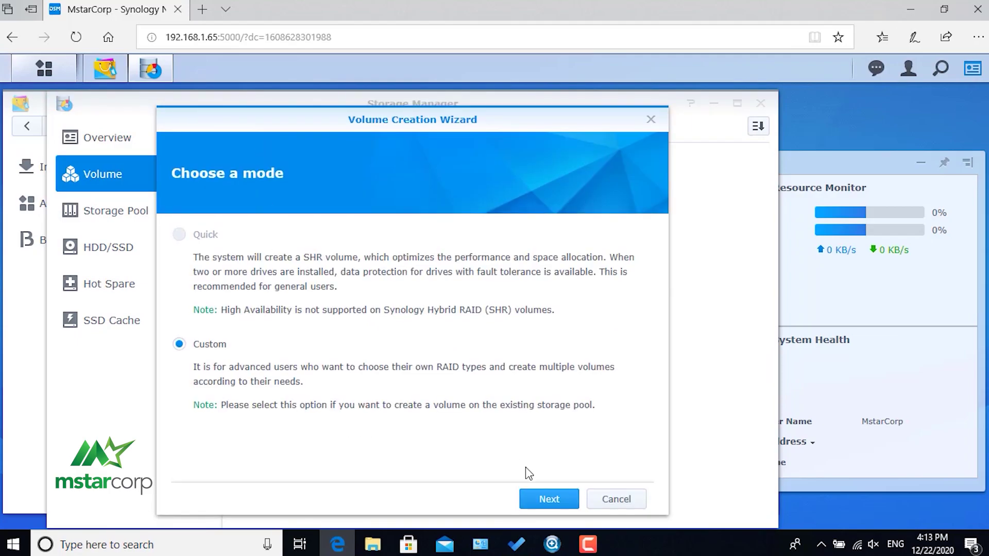
left_click(550, 500)
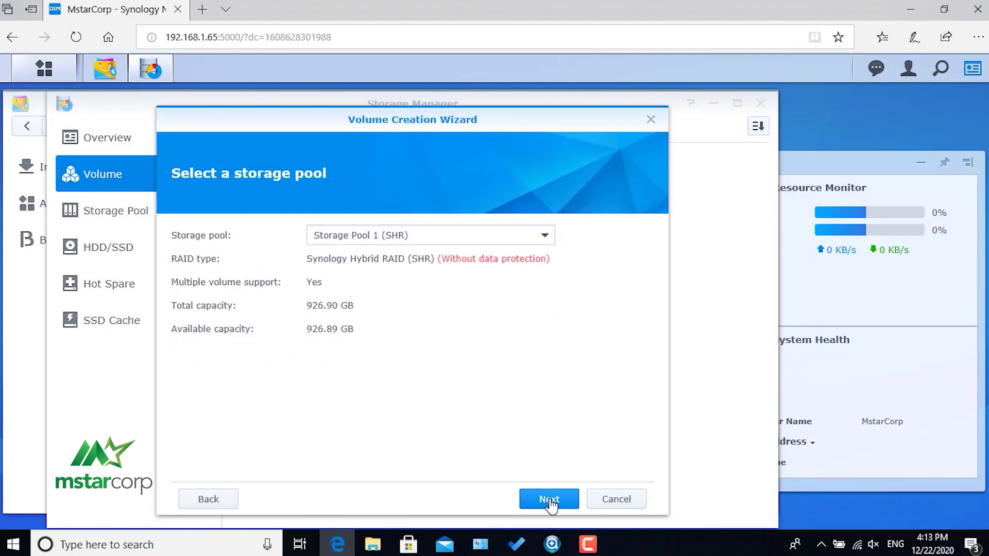
left_click(549, 499)
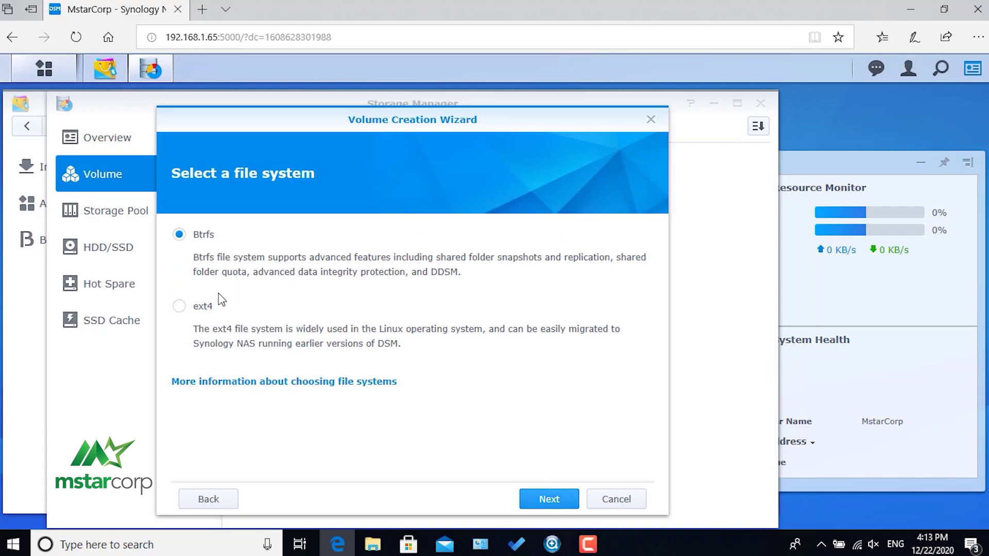
left_click(551, 505)
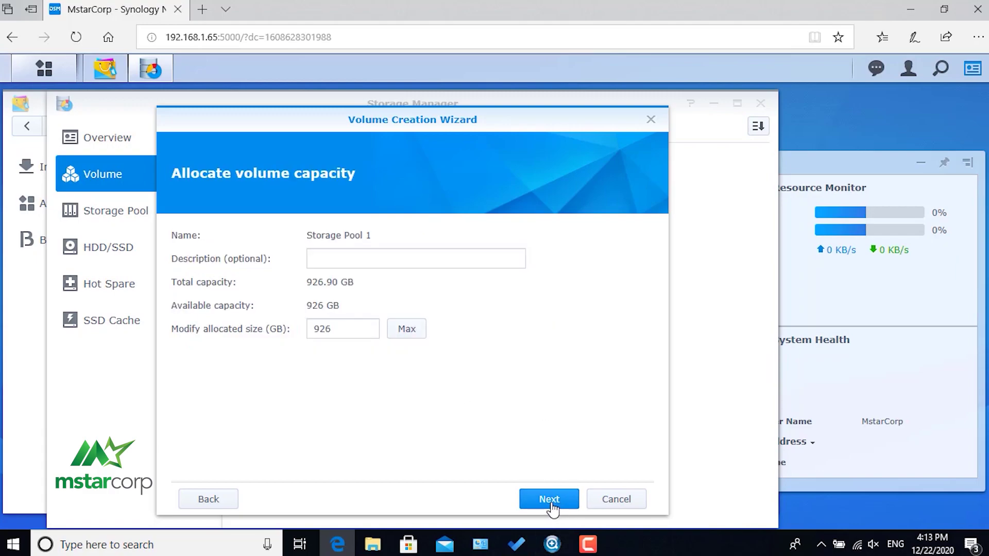
left_click(393, 258)
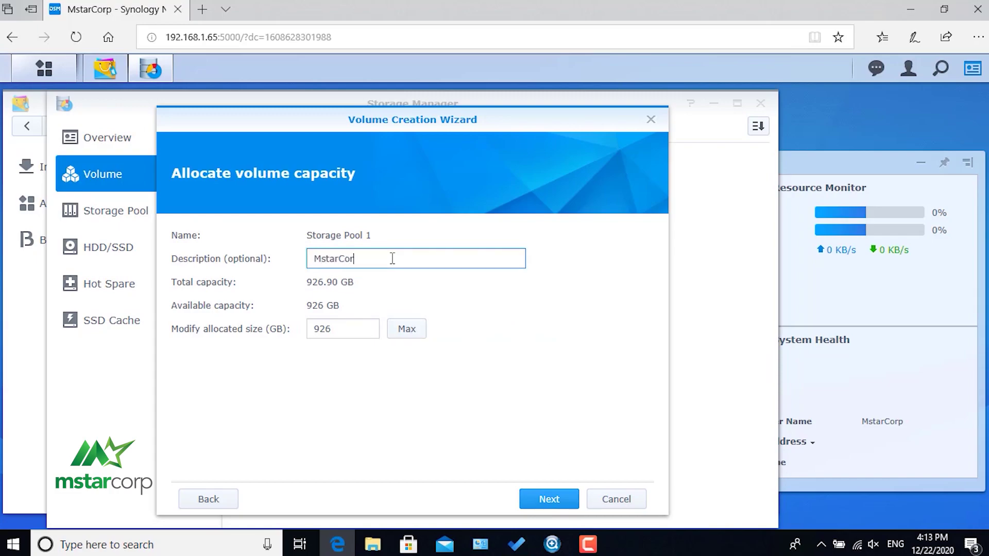
left_click(551, 502)
left_click(550, 501)
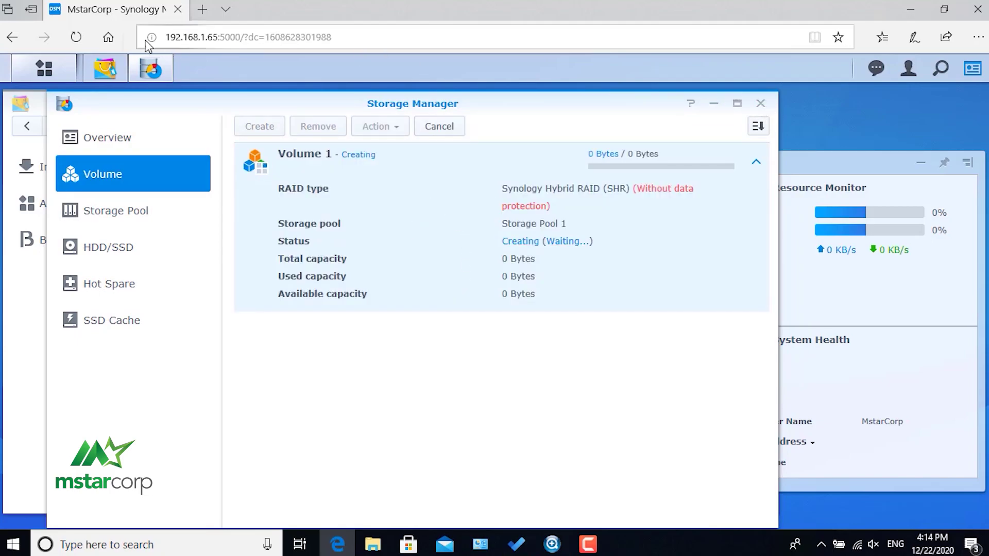
Install Log Center from Package Center and delete 'log' from the search box.
left_click(105, 68)
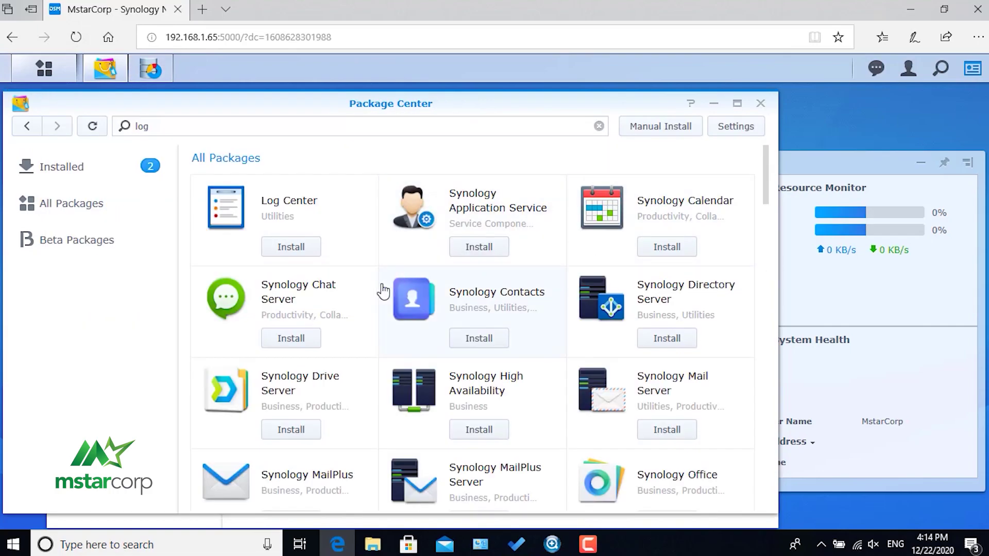
left_click(289, 248)
left_click(218, 121)
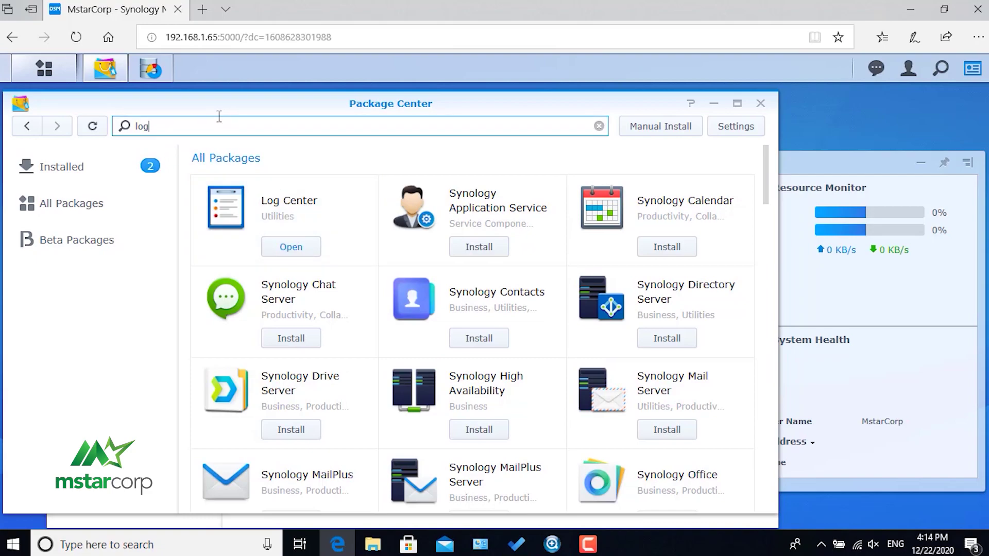
key("BackSpace")
key("BackSpace")
key("BackSpace")
Search Package Center for 'anti', install Antivirus Essential, then clear the search box.
type("anti")
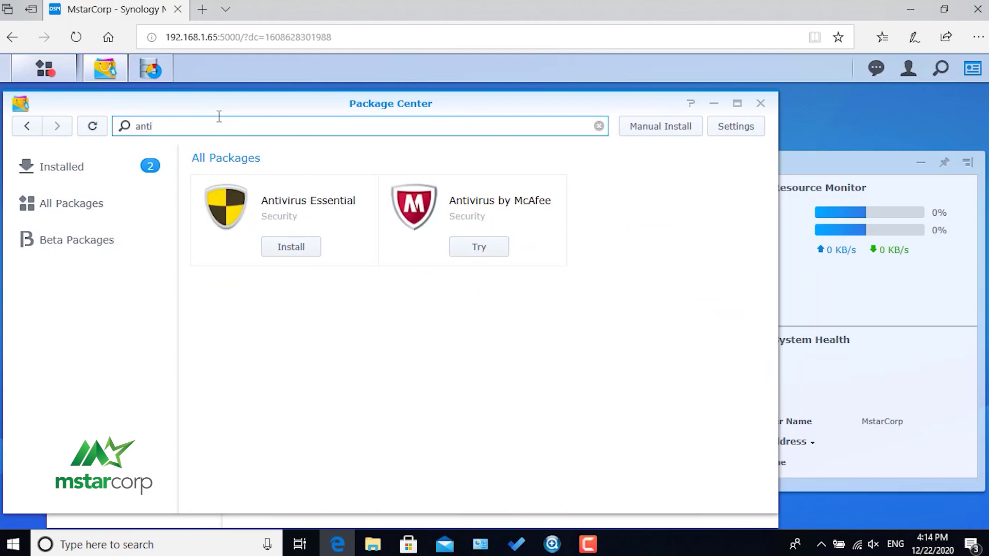
left_click(293, 247)
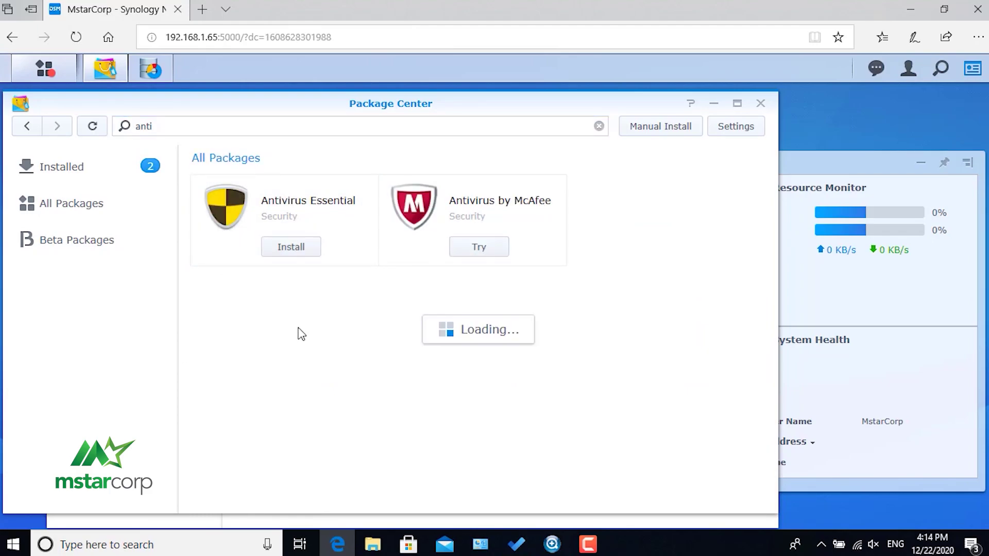
left_click(254, 124)
key("BackSpace")
key("BackSpace")
key("BackSpace")
key("BackSpace")
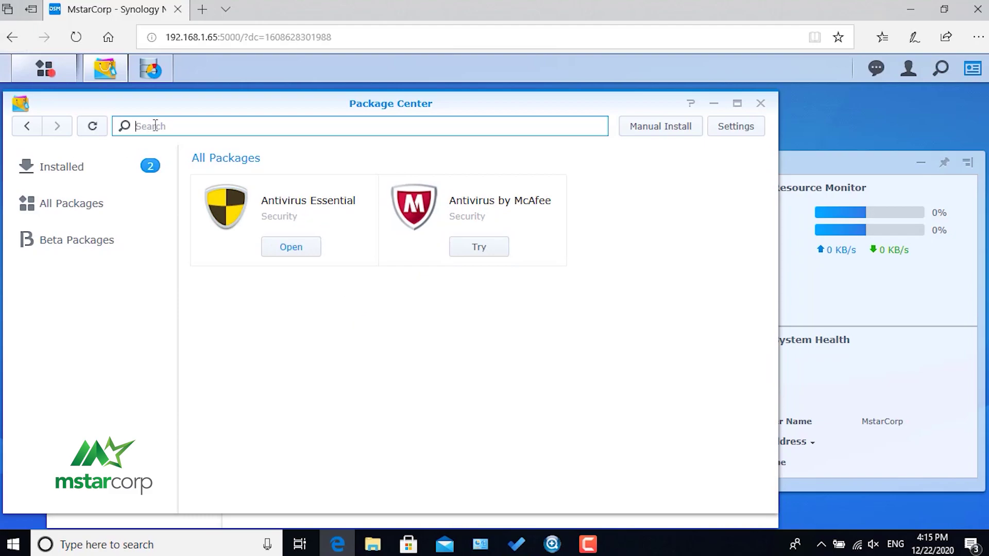
Search for 'Hyper', install Hyper Backup, and clear the search term once it finishes.
type("Hyy")
key("BackSpace")
type("per")
left_click(307, 248)
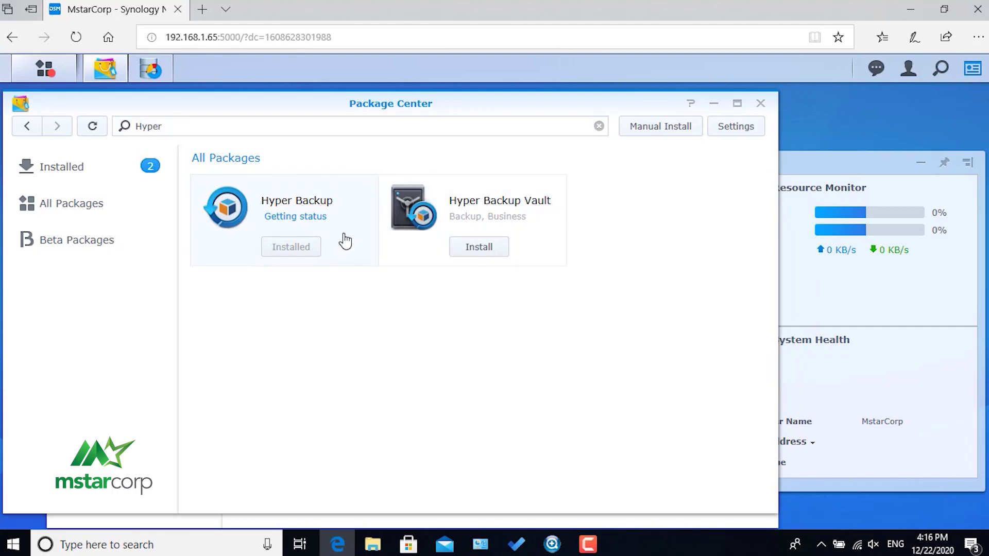
left_click(224, 129)
key("BackSpace")
key("BackSpace")
key("BackSpace")
key("BackSpace")
key("BackSpace")
key("BackSpace")
Search 'Drive', install Synology Drive Server, and agree to install Synology Application Service first.
type("Sy")
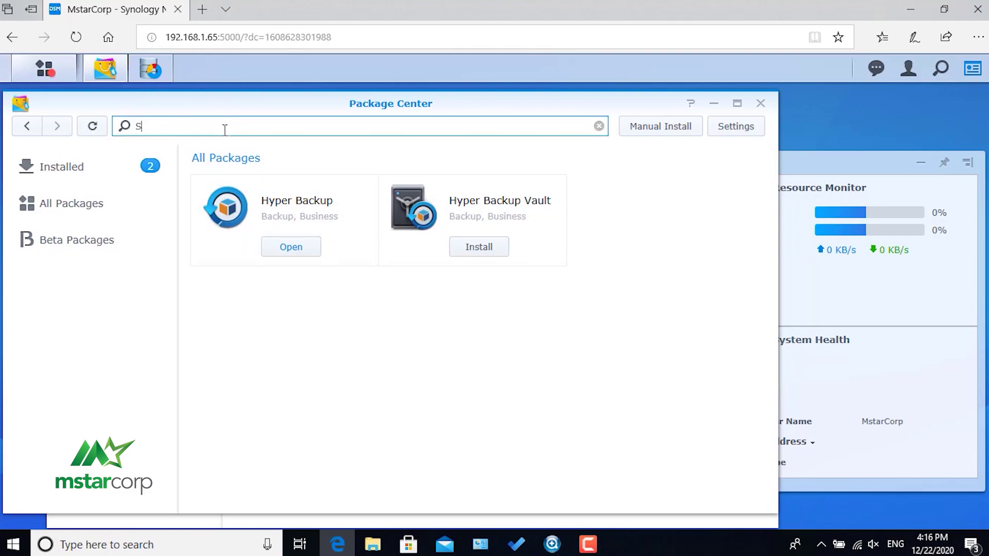
key("BackSpace")
key("BackSpace")
type("Drive")
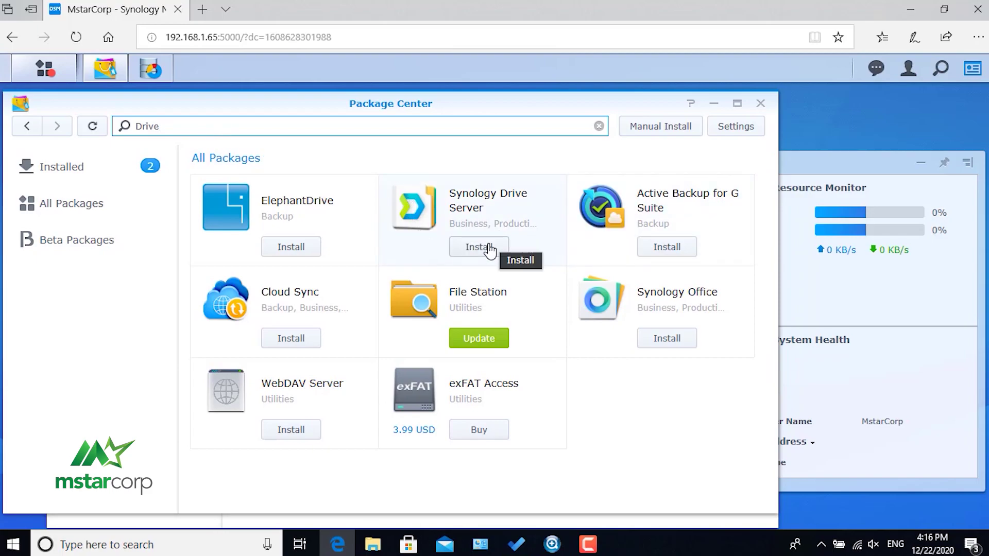
left_click(488, 247)
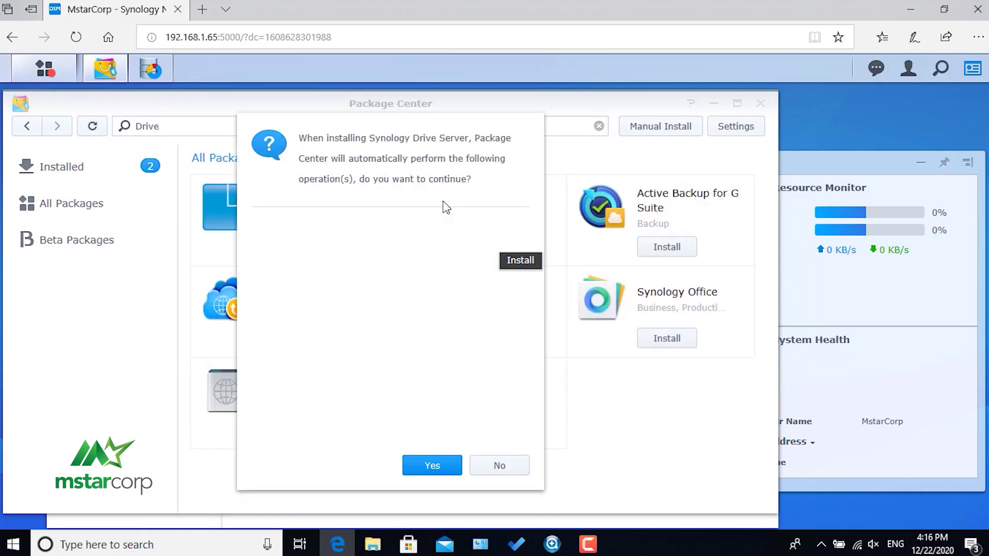
left_click(434, 467)
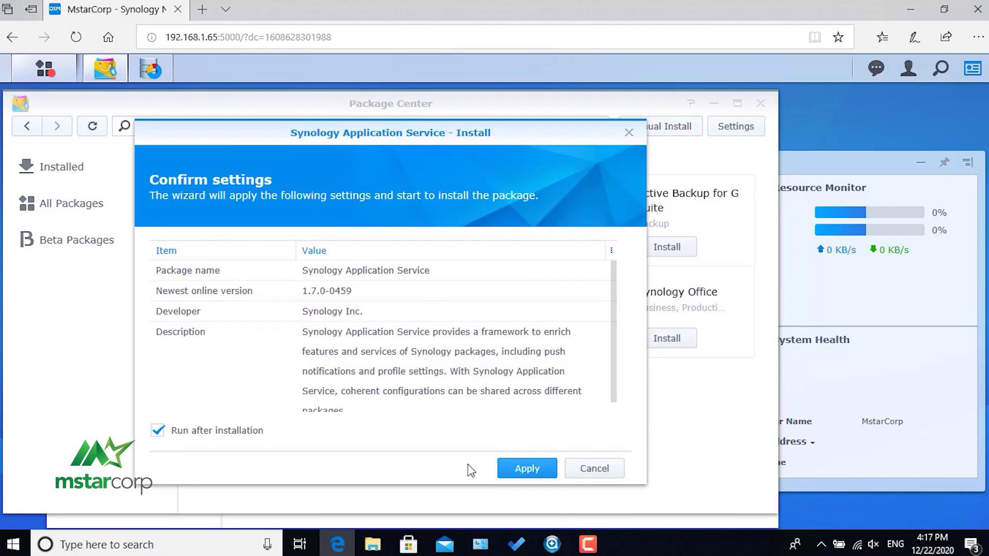
Confirm the Synology Application Service install, then the Synology Drive Server install.
key("Return")
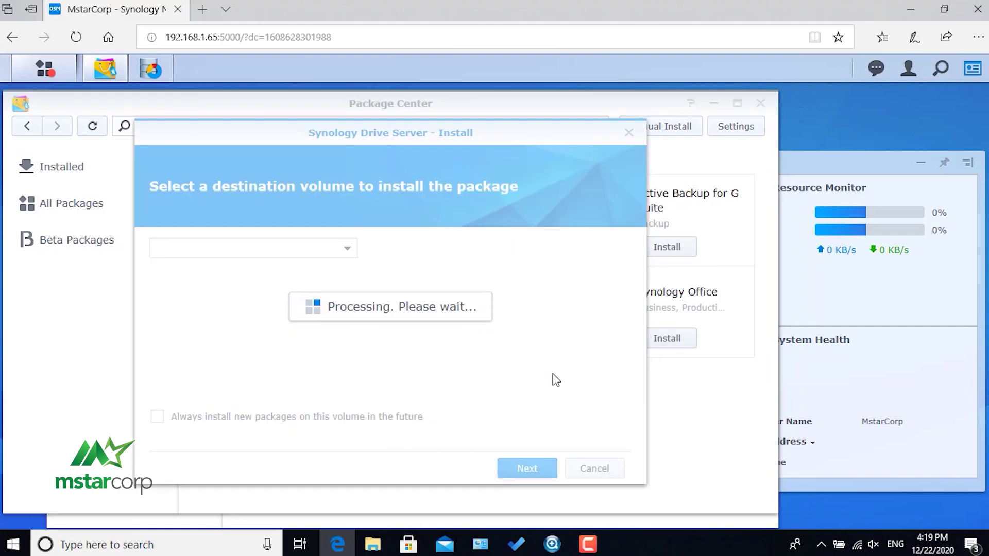
key("Return")
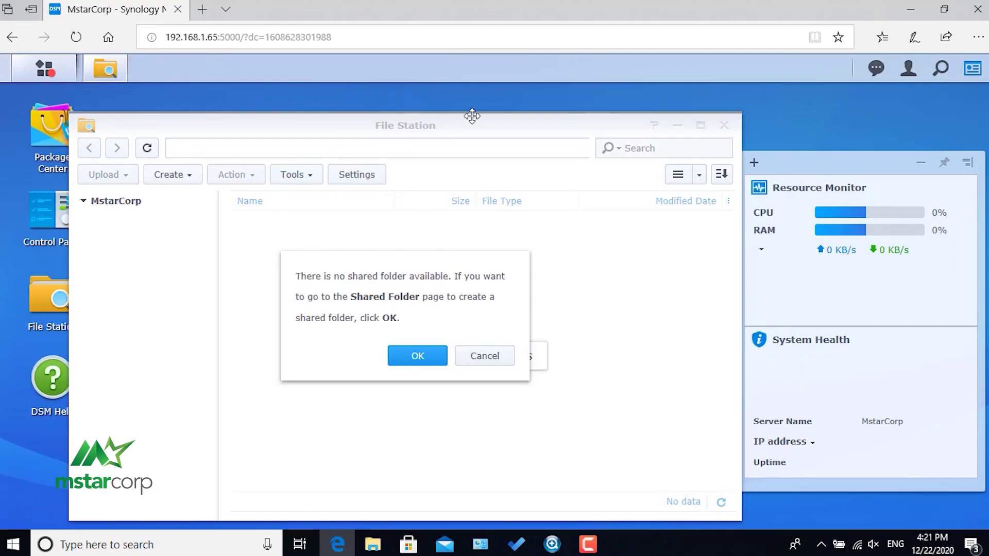
Start a new shared folder named DATA, hiding sub-folders and files from users without permissions.
left_click_drag(472, 116, 520, 98)
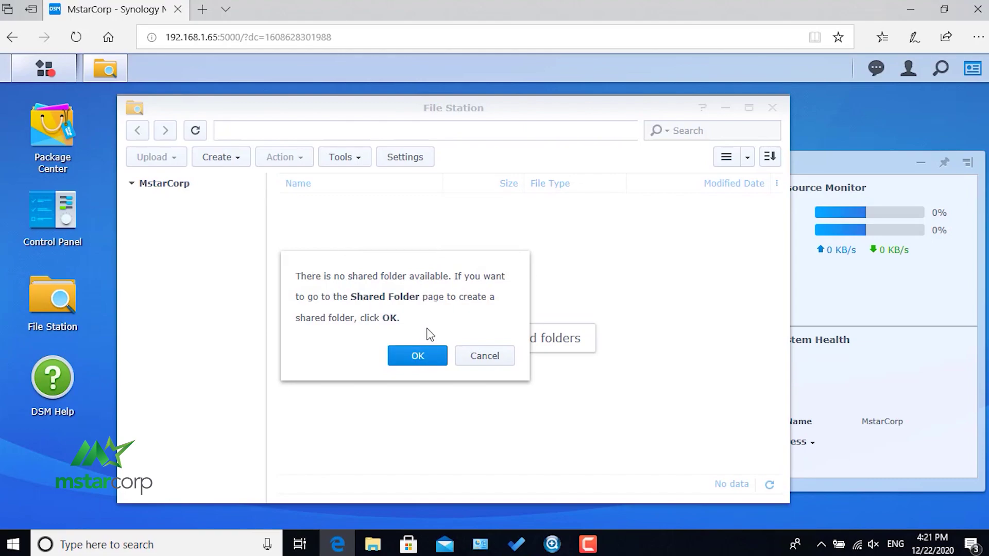
left_click(422, 355)
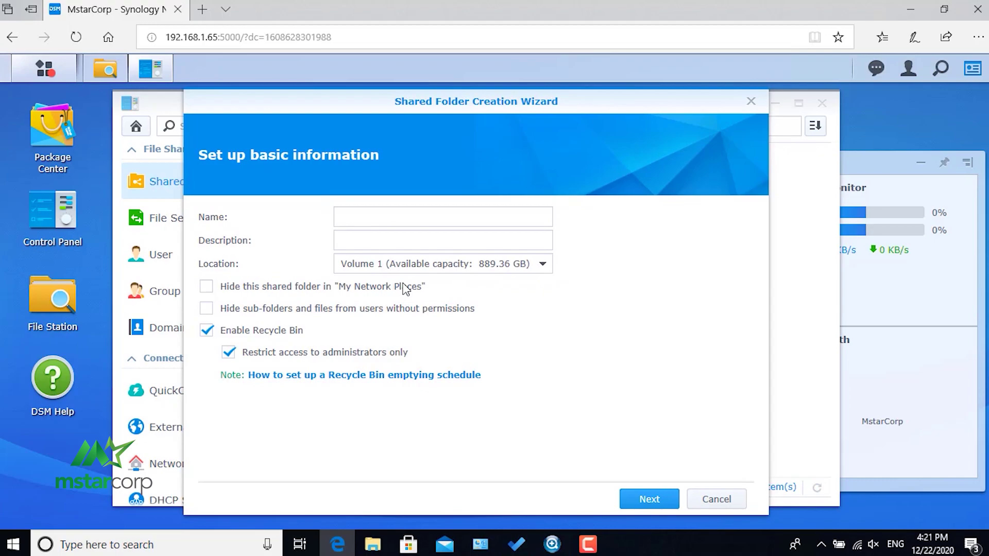
left_click(206, 309)
left_click(364, 213)
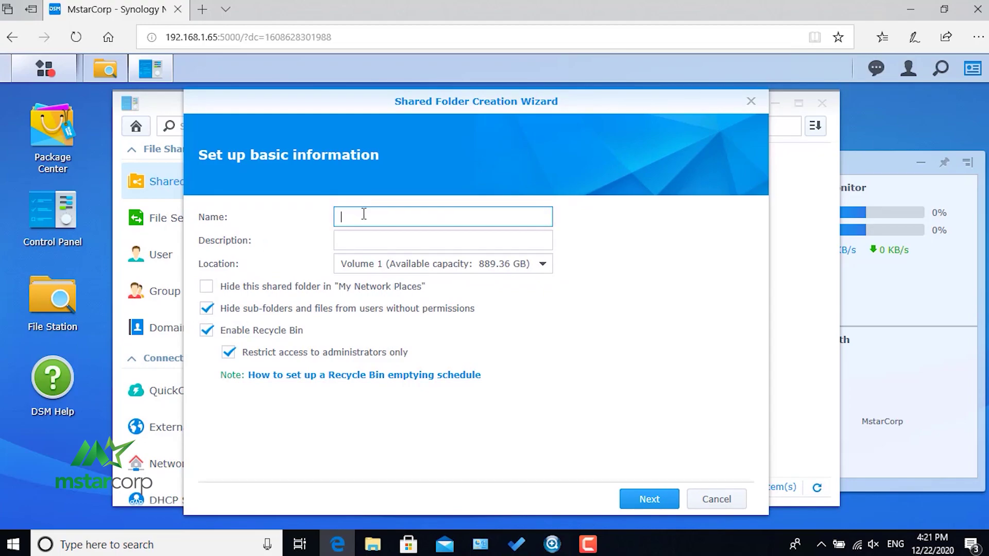
type("D")
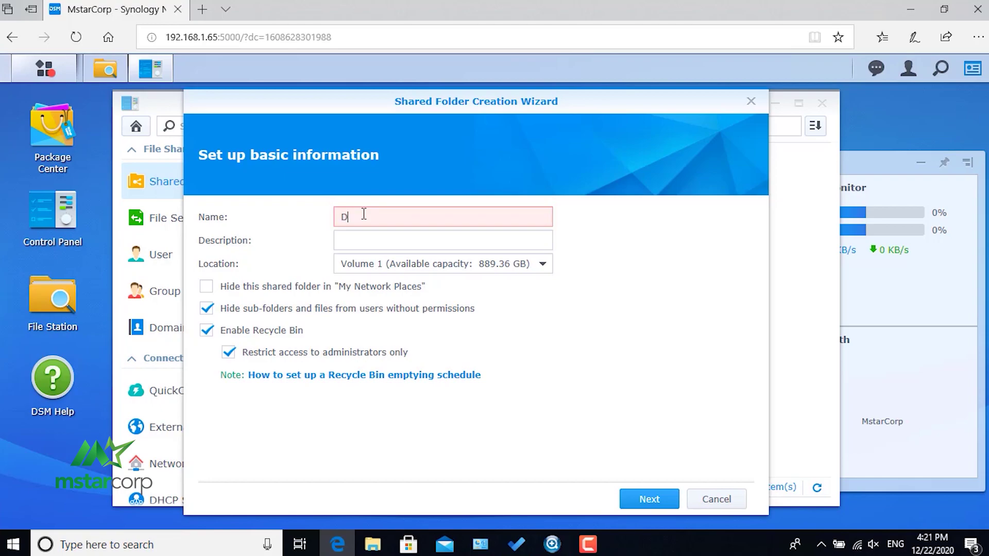
type("ATA")
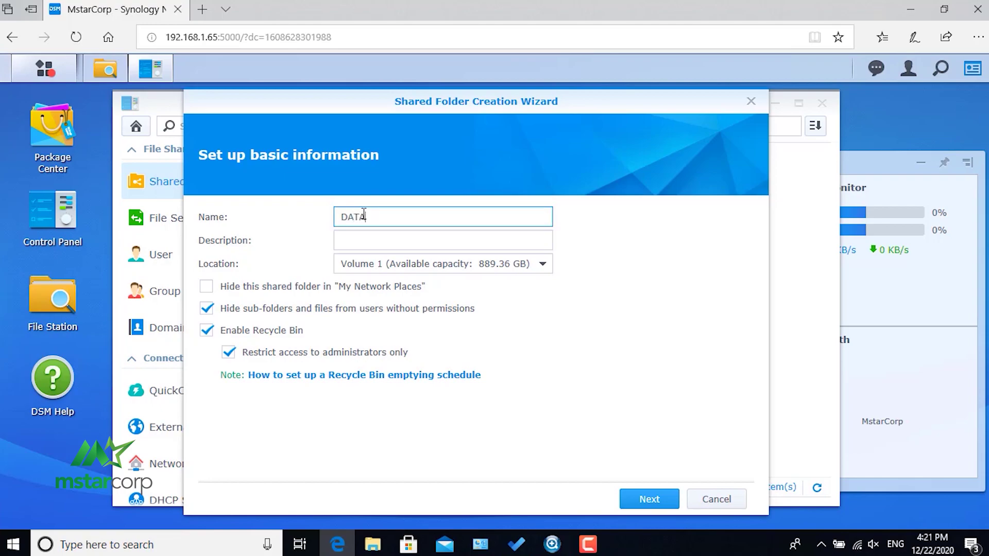
Finish the DATA folder wizard with default encryption, advanced settings and permissions, then close Control Panel and File Station.
left_click(650, 500)
left_click(650, 501)
left_click(649, 501)
left_click(648, 501)
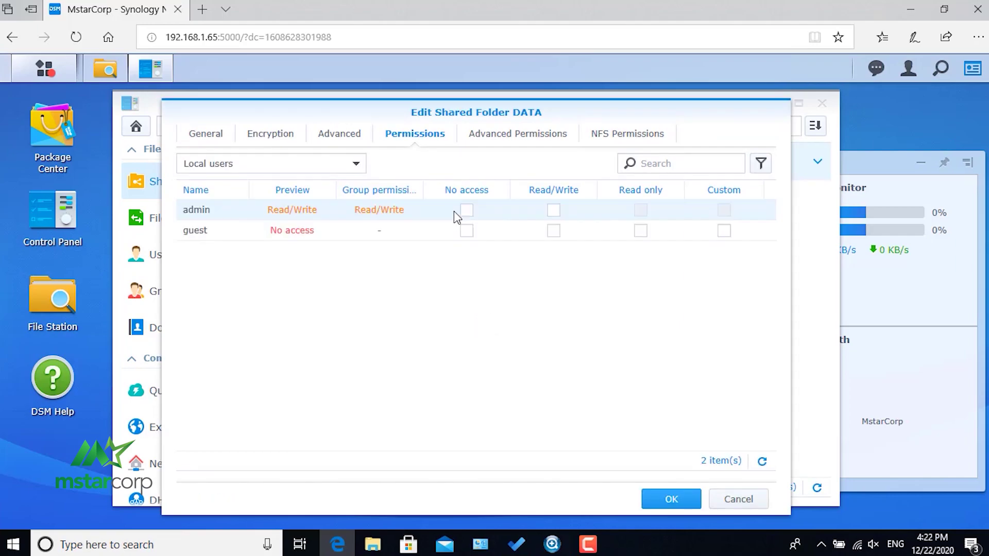
left_click(674, 504)
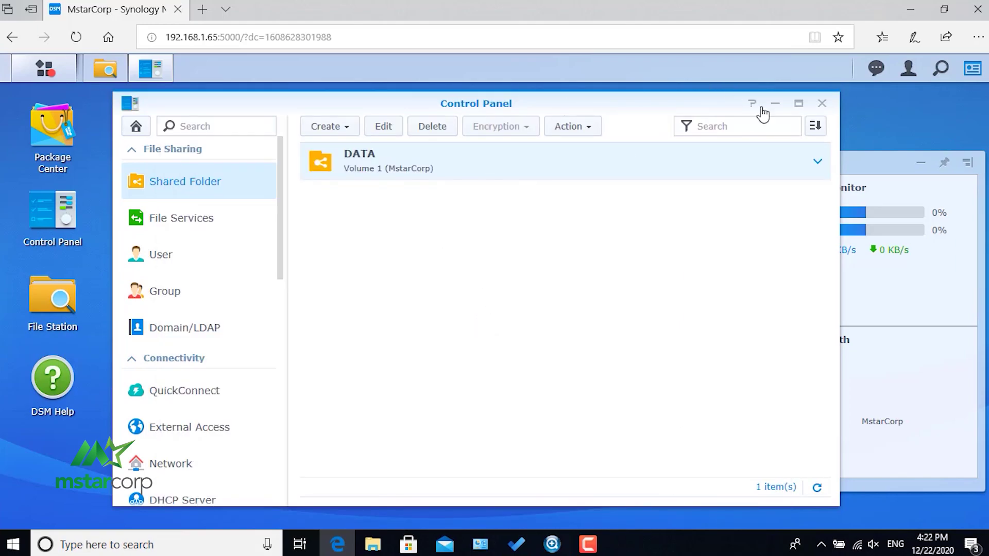
left_click(822, 105)
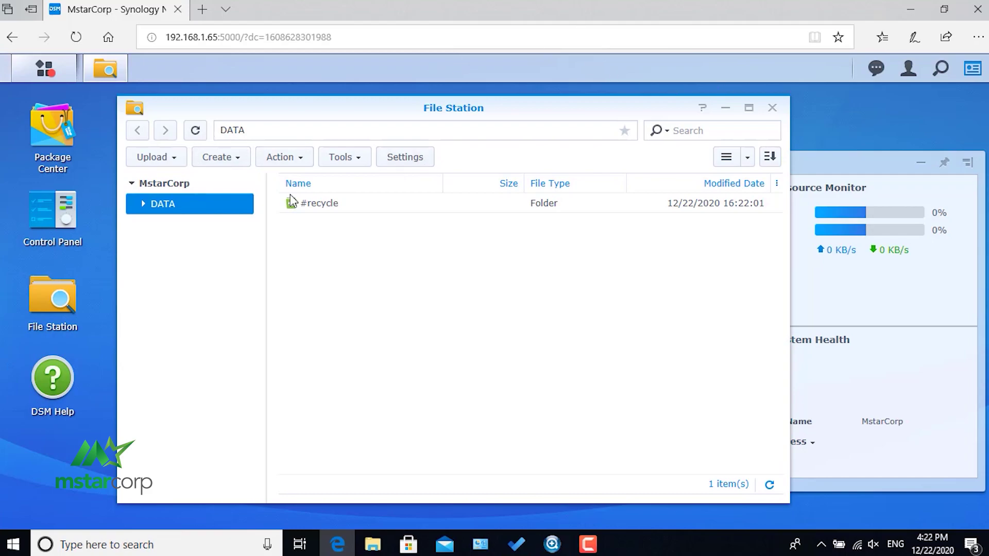
left_click(772, 108)
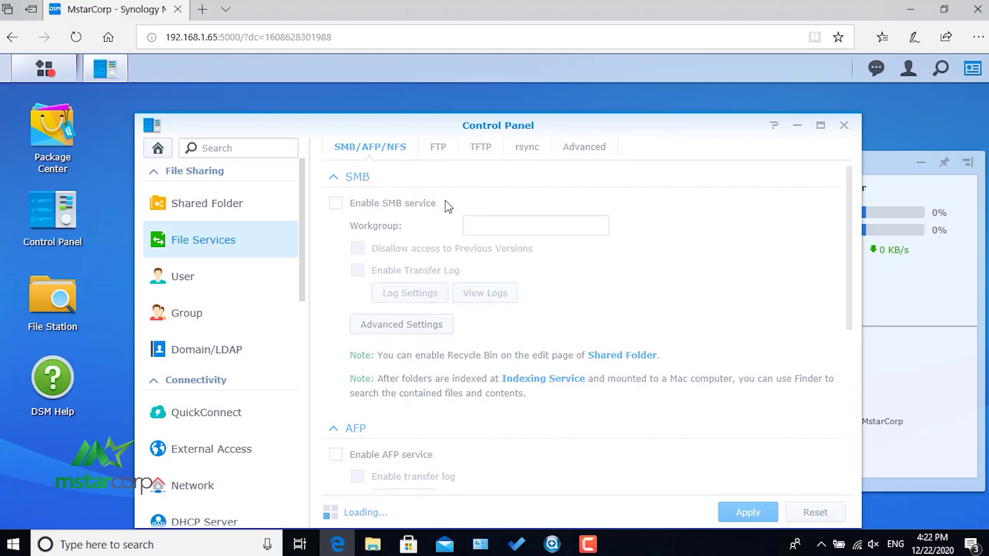
left_click_drag(514, 137, 536, 124)
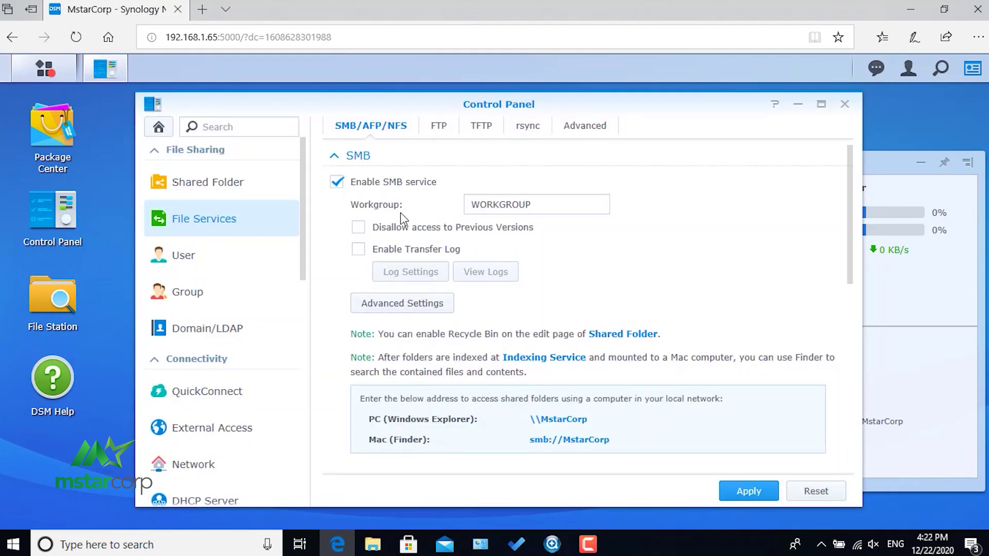
left_click(399, 305)
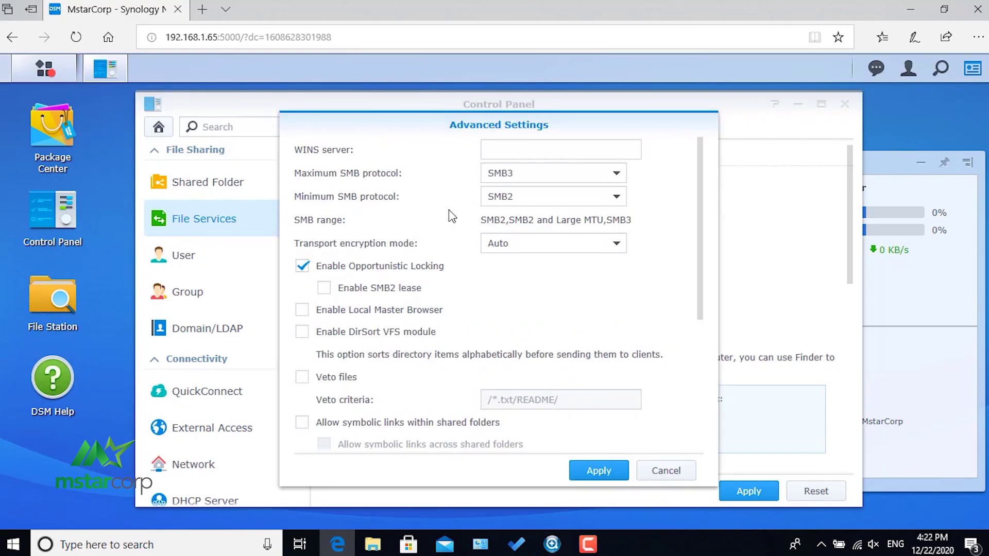
scroll(667, 440, "down", 4)
left_click(667, 470)
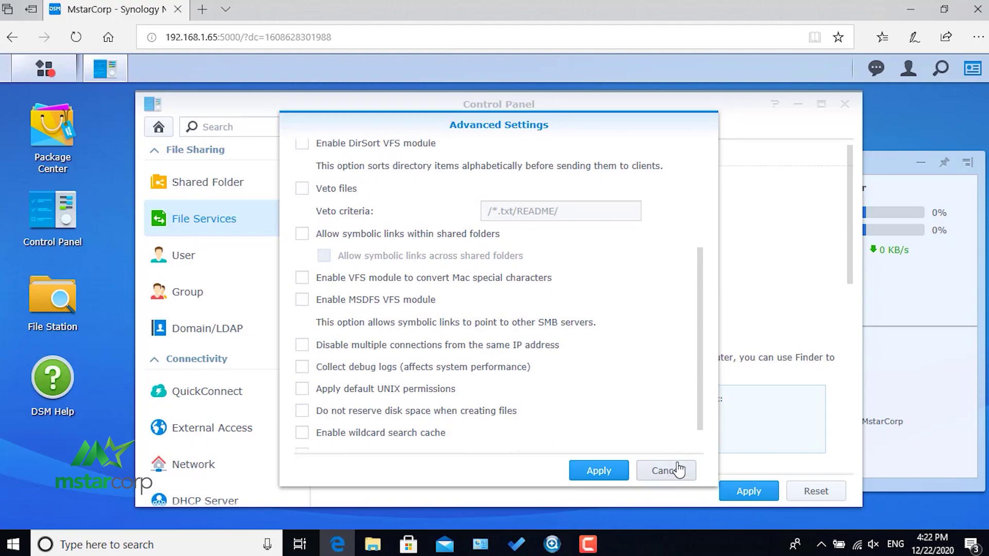
scroll(523, 337, "down", 4)
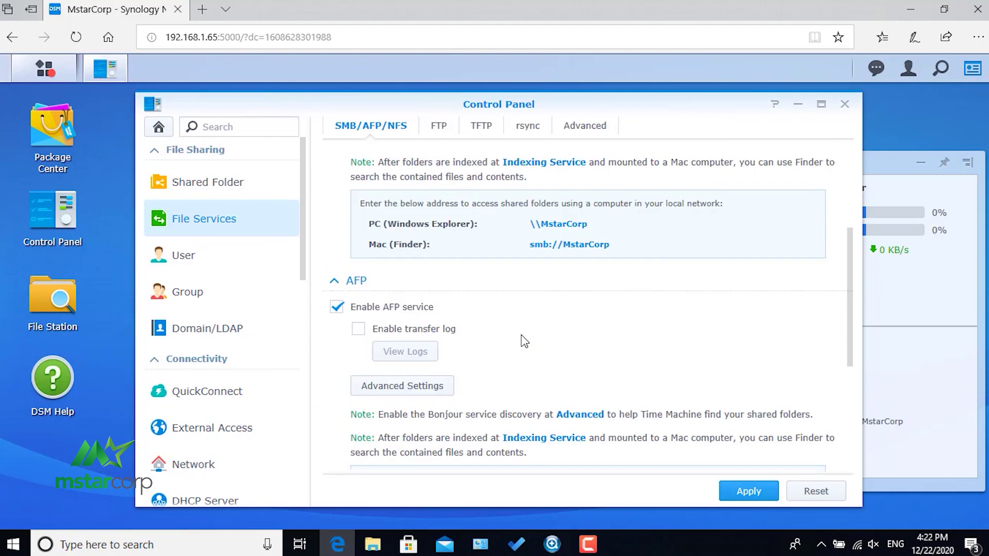
scroll(311, 330, "down", 1)
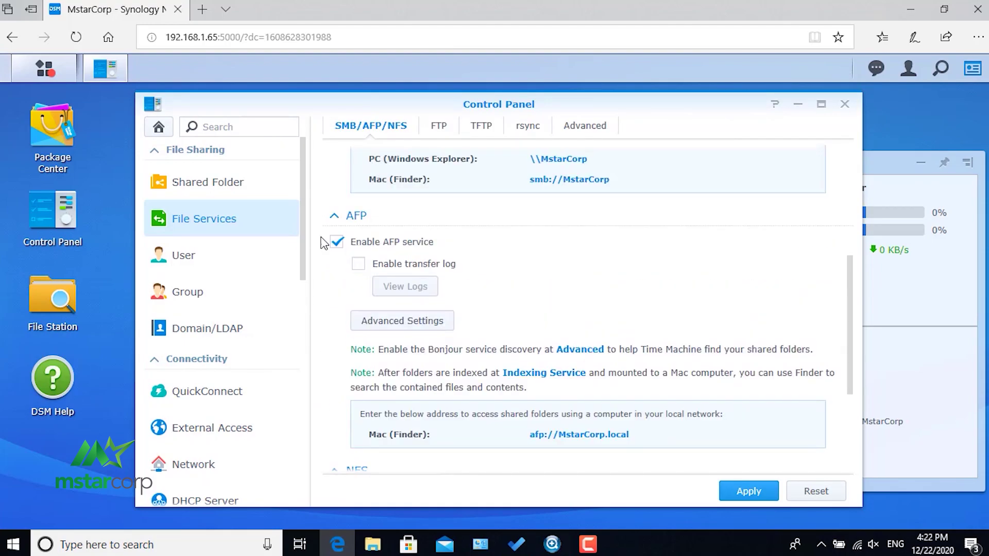
scroll(495, 287, "up", 5)
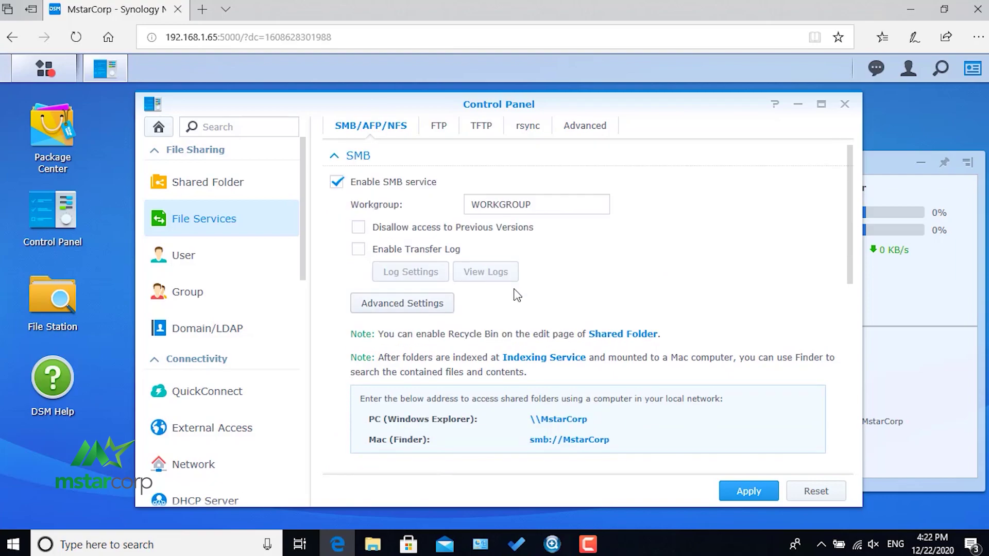
Enable the SMB transfer log for all six file events, including delete and rename, and restart the service.
left_click(357, 250)
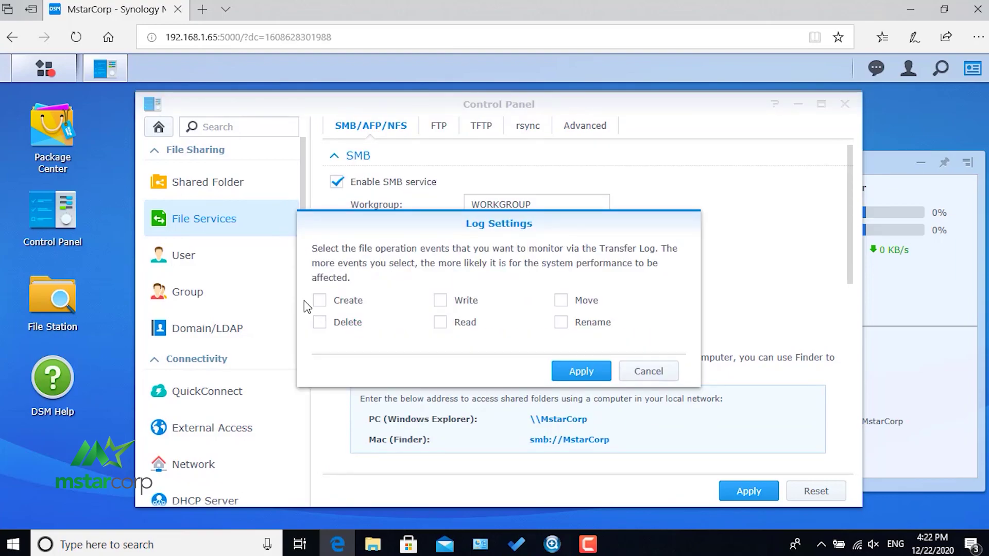
left_click(320, 323)
left_click(561, 323)
left_click(582, 371)
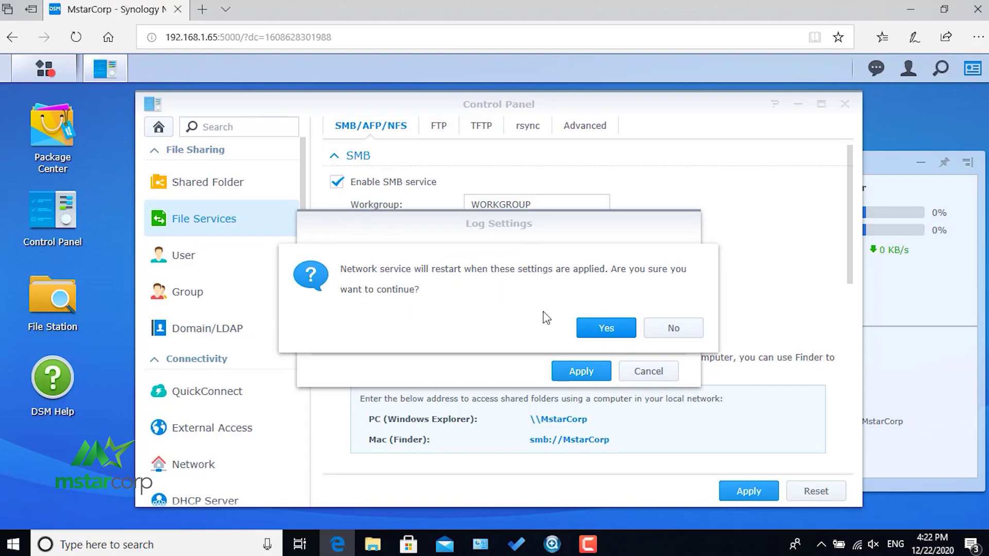
left_click(601, 328)
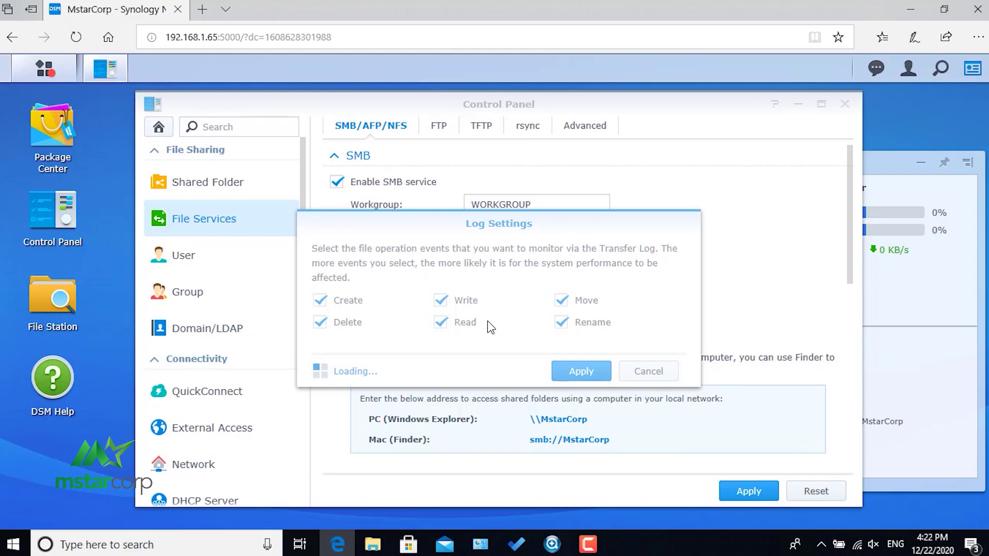
Enable the AFP transfer log, leaving its advanced settings unchanged, and apply the File Services settings.
scroll(484, 315, "down", 8)
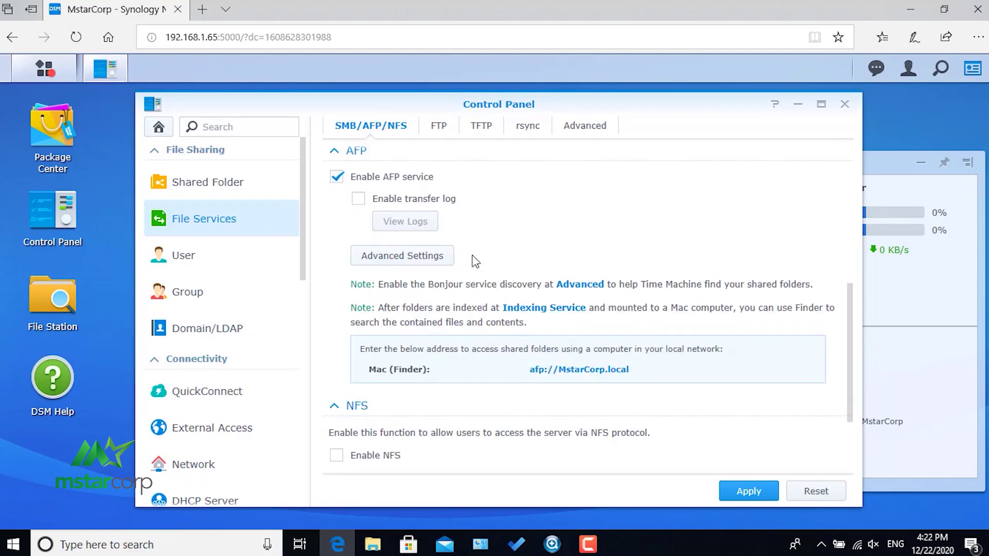
left_click(362, 201)
left_click(404, 257)
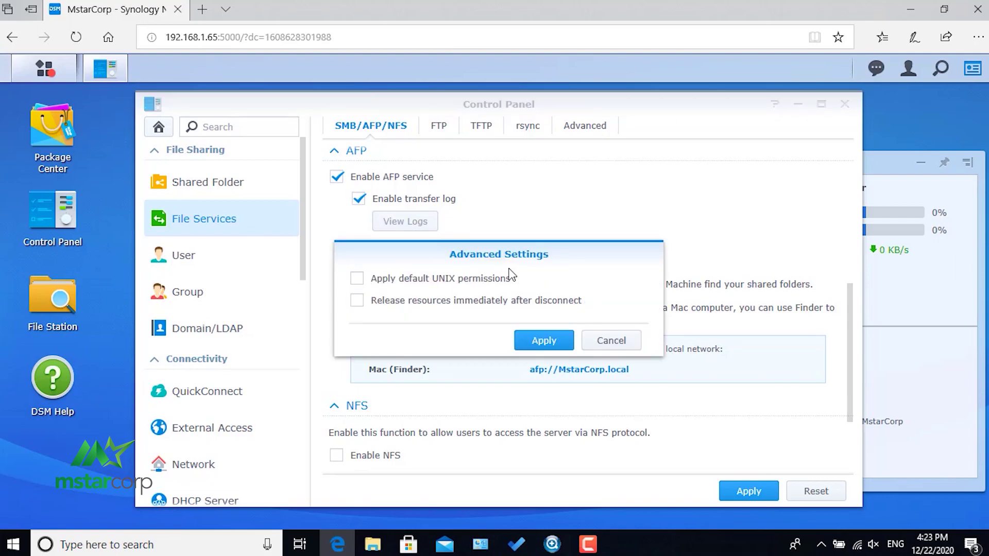
left_click(610, 343)
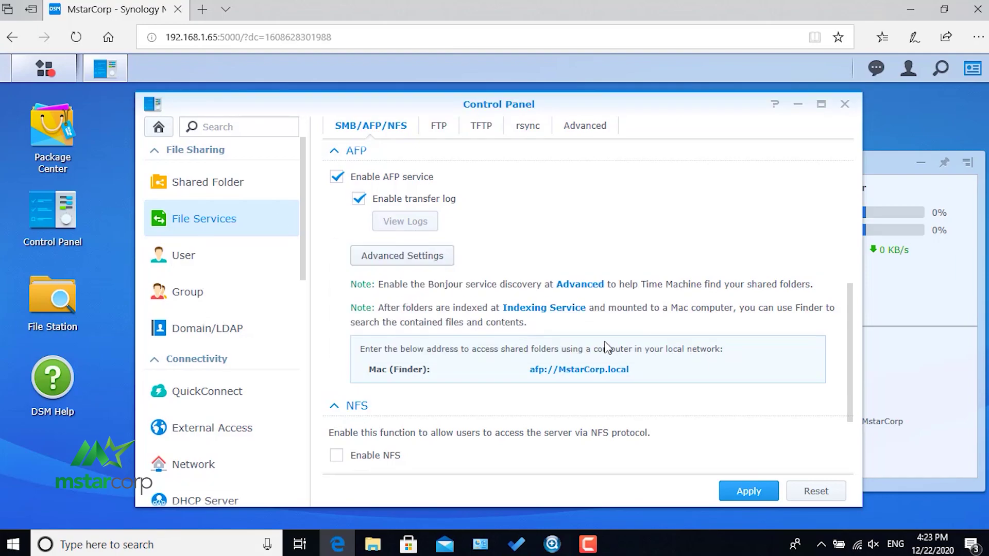
scroll(460, 365, "down", 2)
scroll(601, 335, "up", 3)
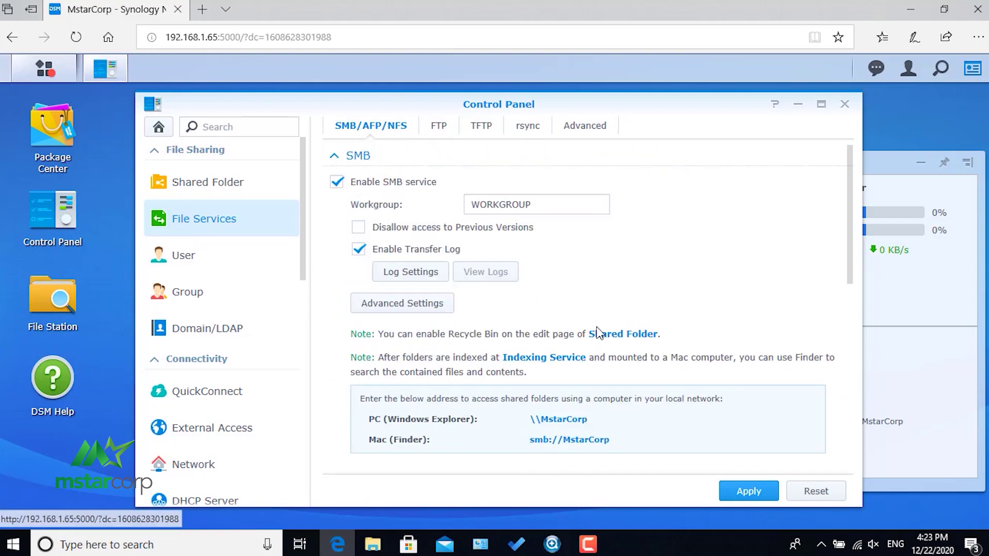
left_click(749, 491)
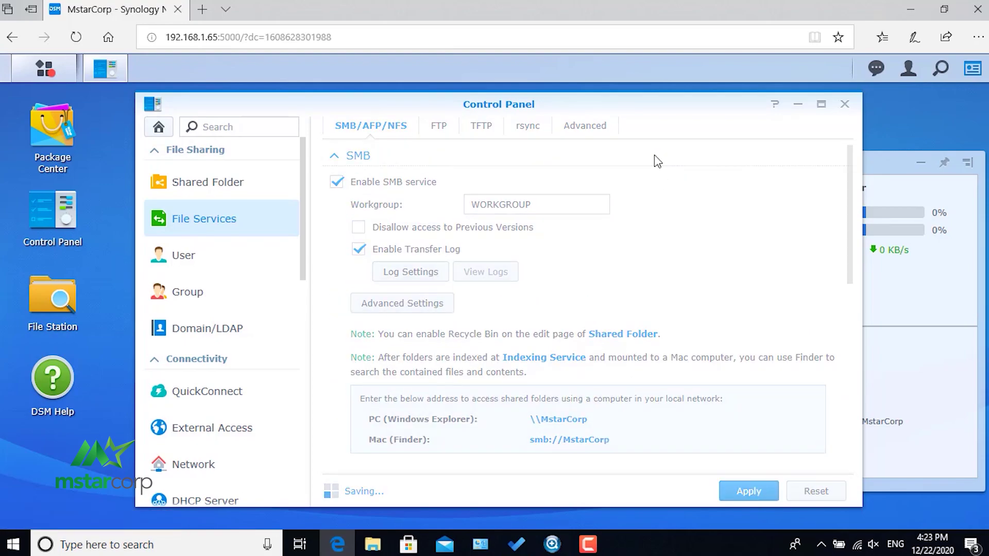
Launch Log Center via the 'log' app search and permanently dismiss the advanced functions notice.
left_click(50, 74)
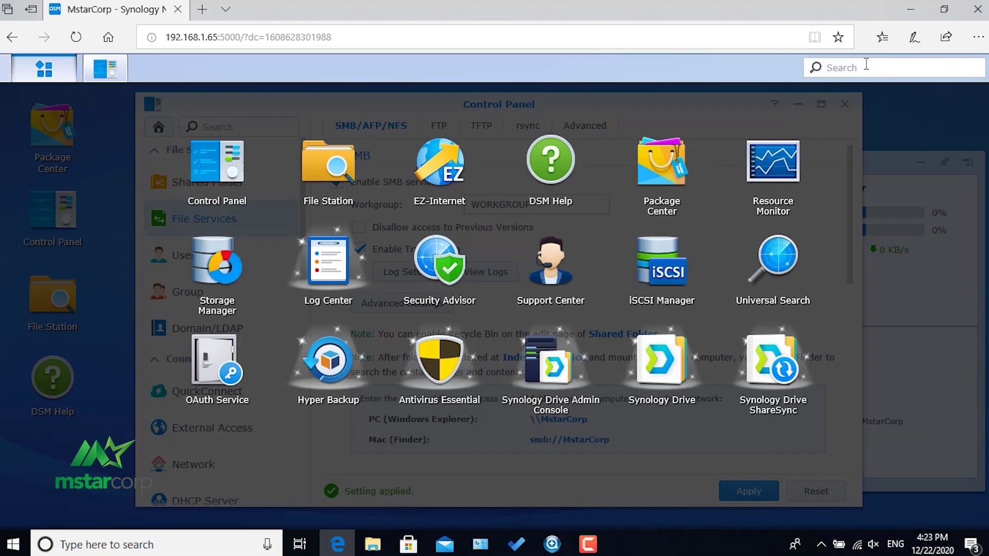
left_click(856, 76)
type("log")
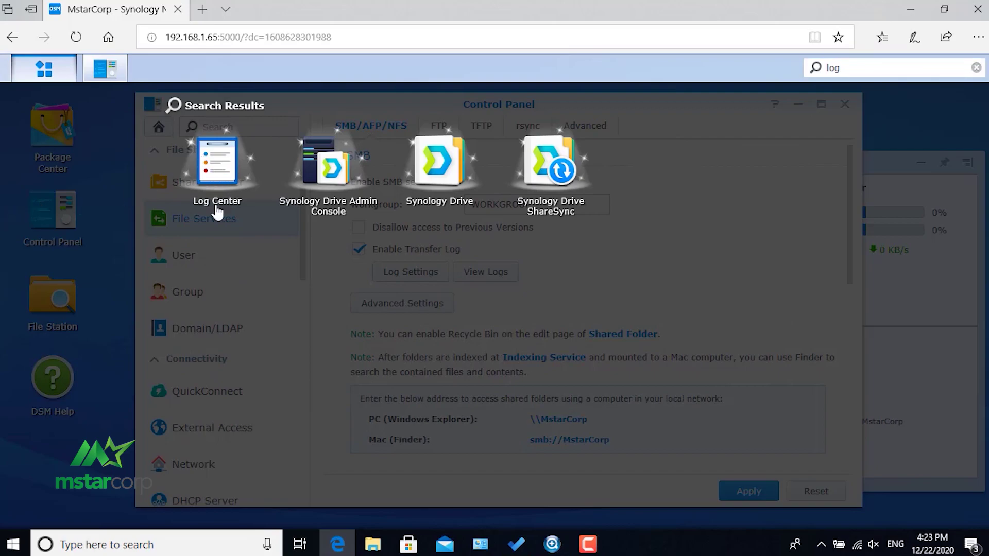
left_click(215, 177)
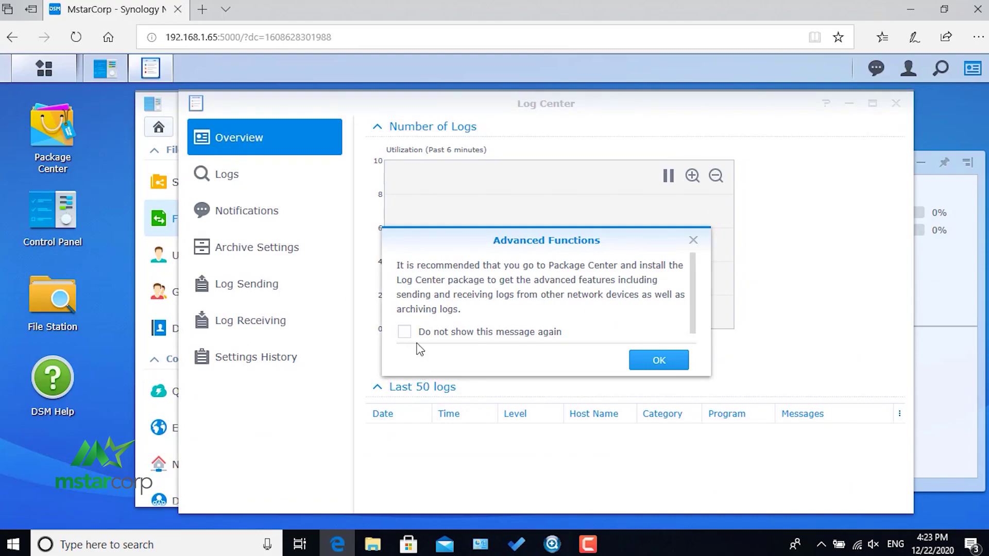
left_click(412, 334)
left_click(660, 360)
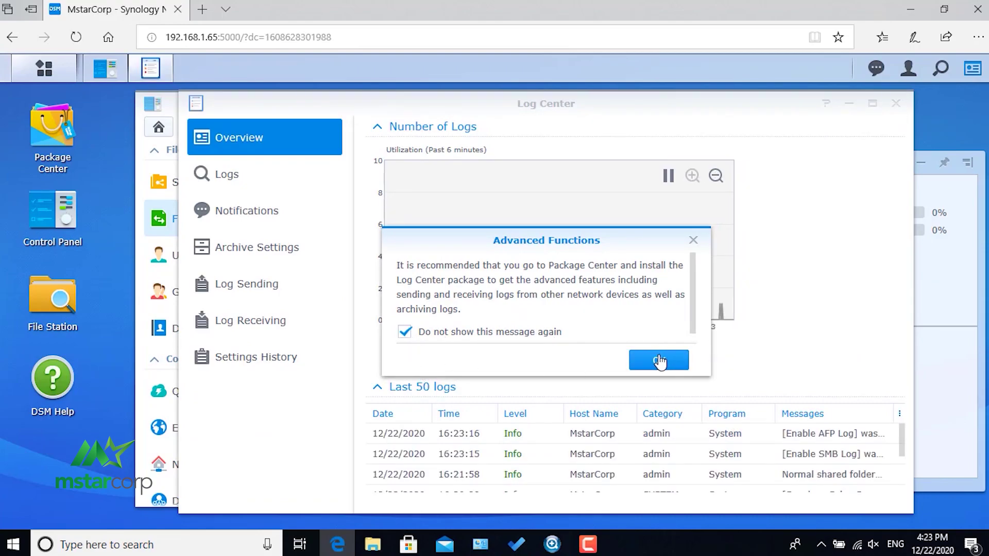
View the full log list in a maximized Log Center window.
left_click(247, 180)
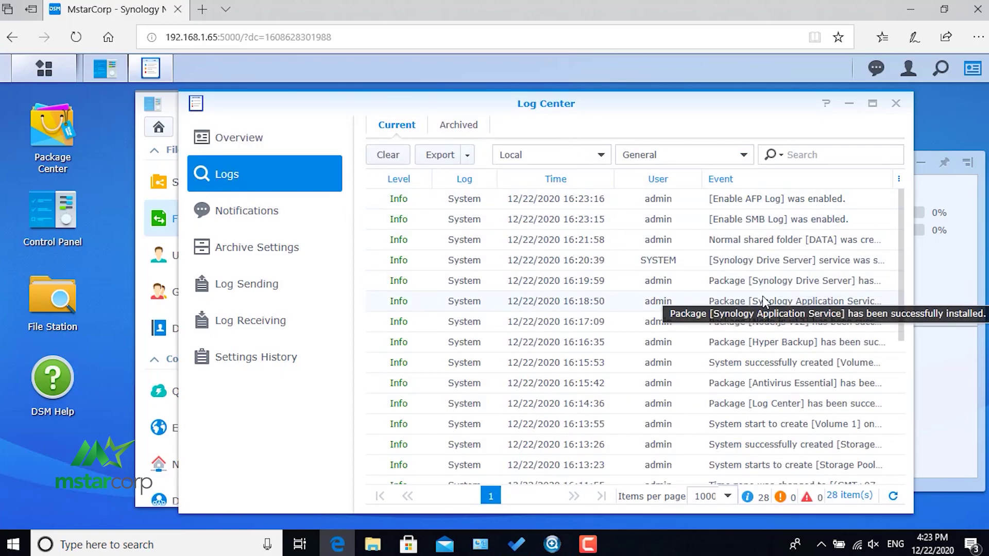
scroll(764, 295, "down", 1)
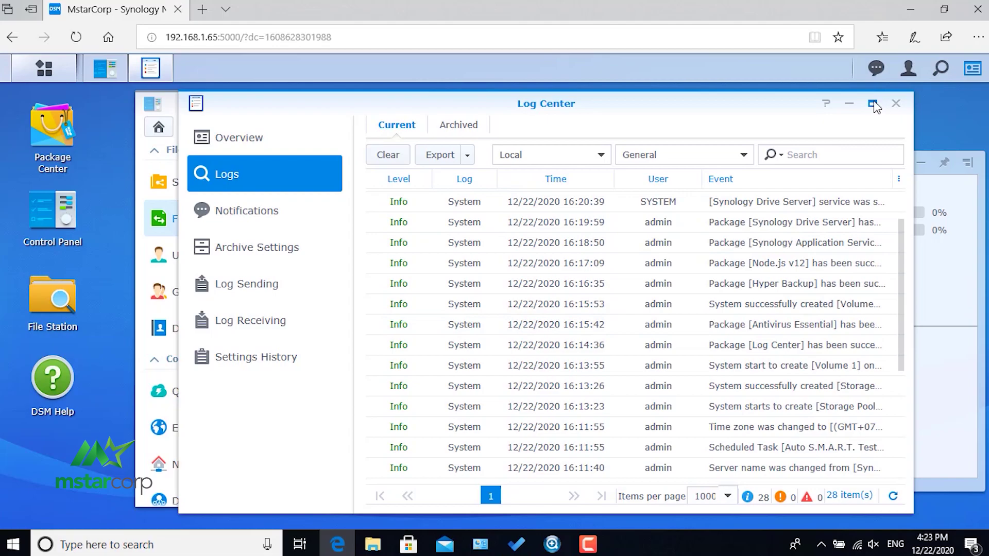
left_click(872, 104)
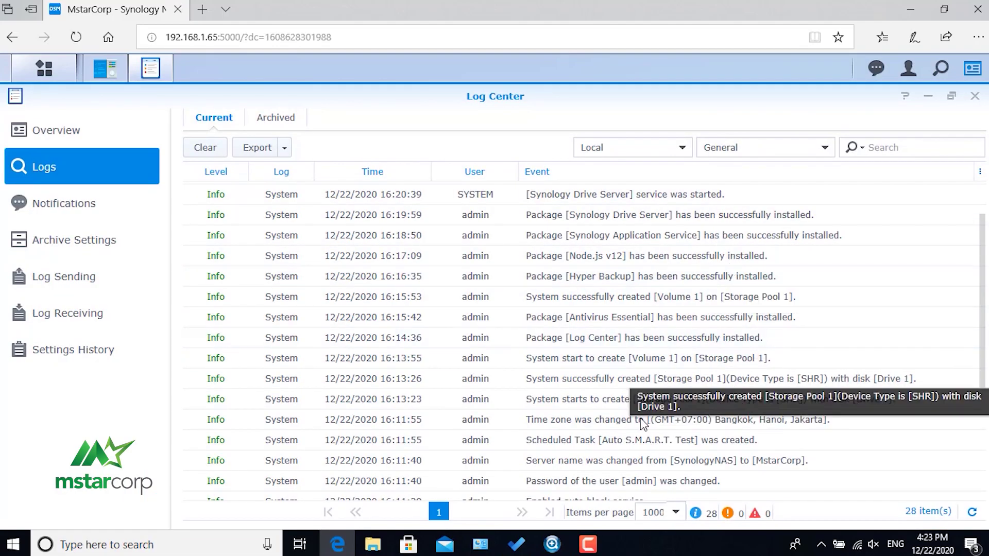
scroll(650, 422, "down", 3)
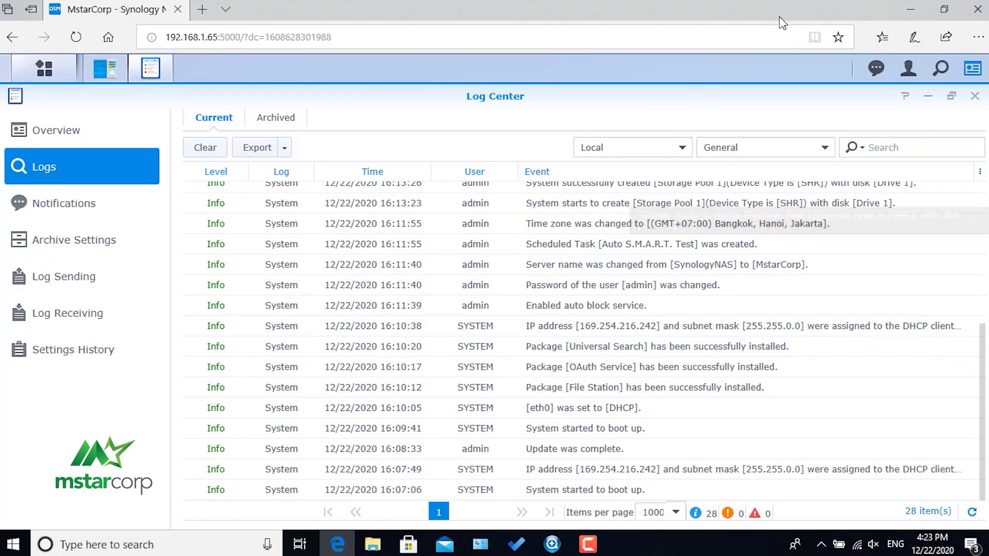
Minimize the browser and Synology Assistant to reveal the Windows desktop.
left_click(913, 10)
left_click(910, 4)
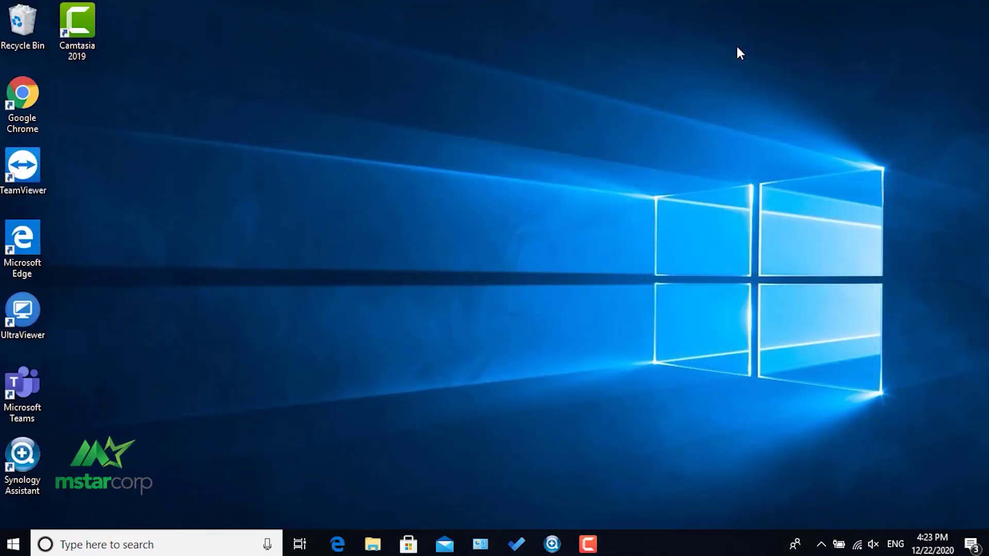
mouse_move(592, 532)
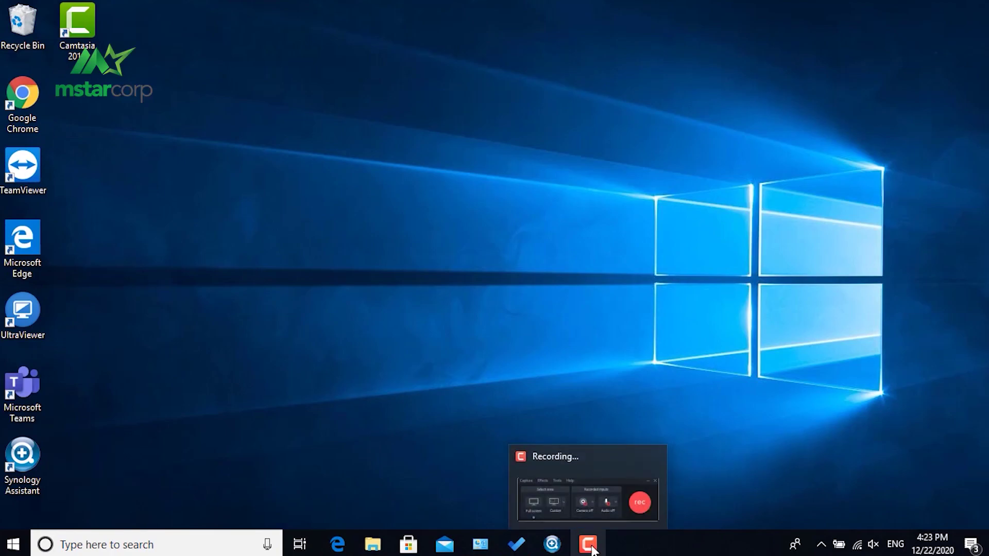
left_click(591, 554)
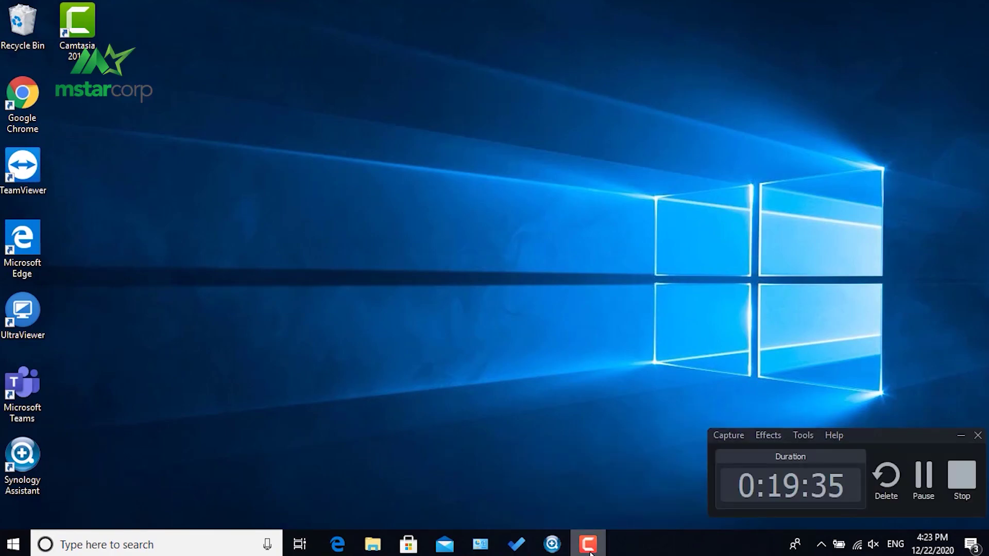